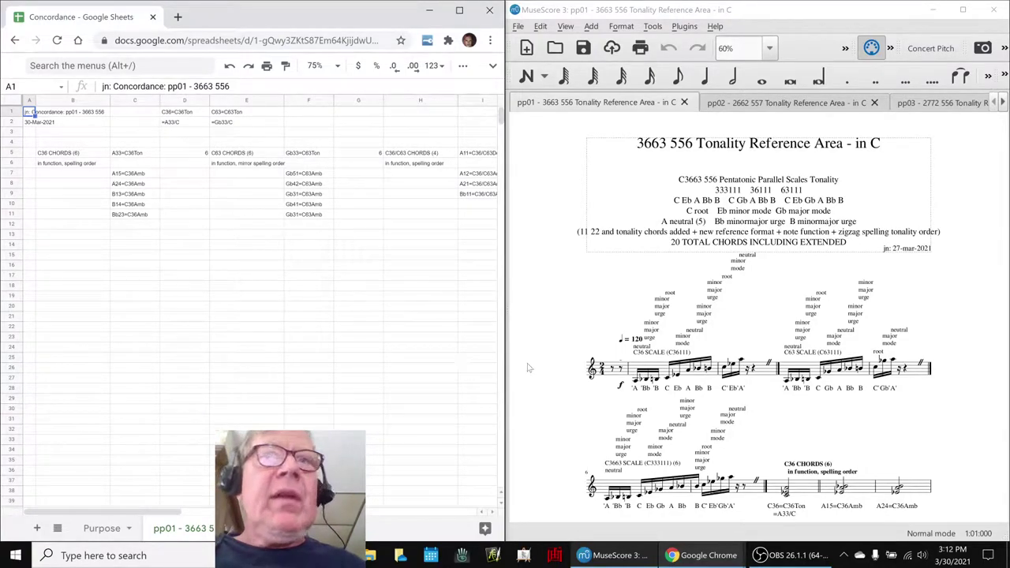
In the tonality reference score, locate the first C36, C63, A11 and C33 chords.
click(641, 153)
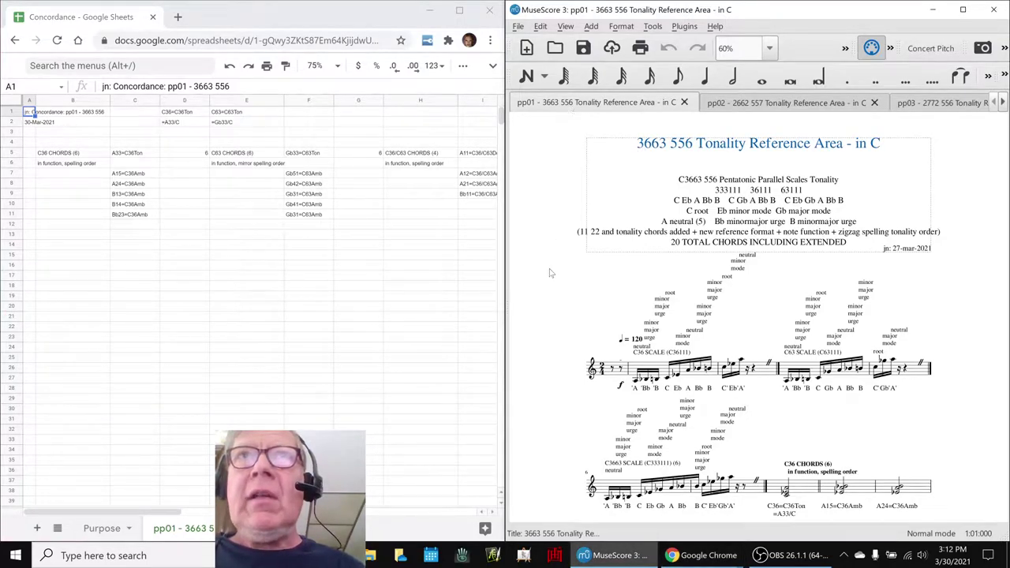
scroll(550, 277, down, 7)
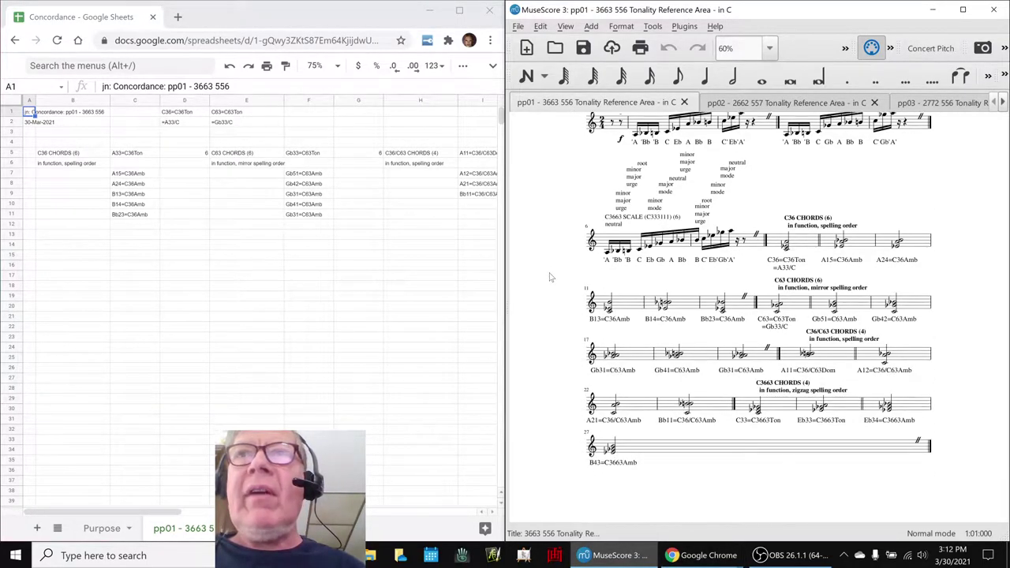
click(793, 200)
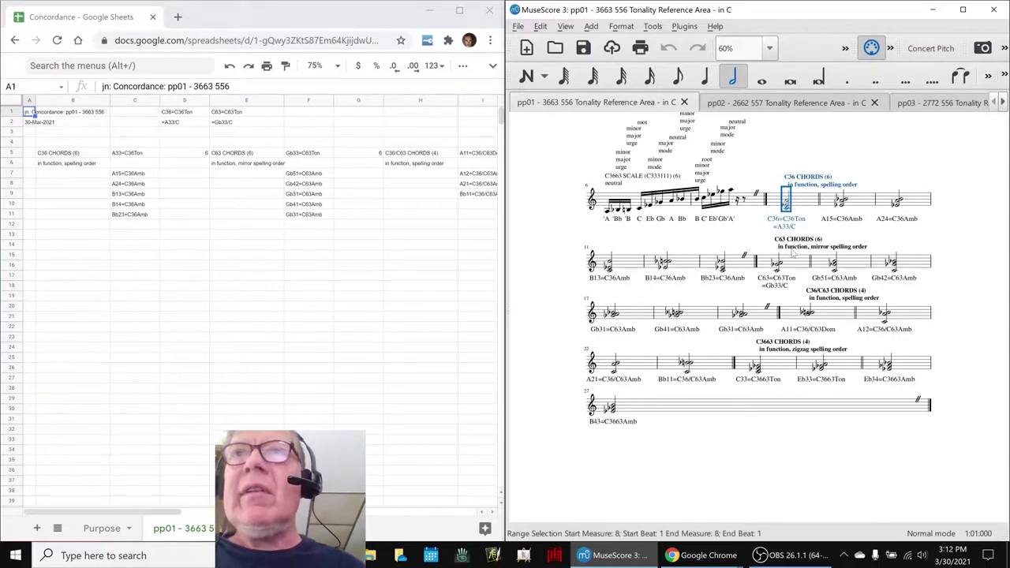
click(796, 266)
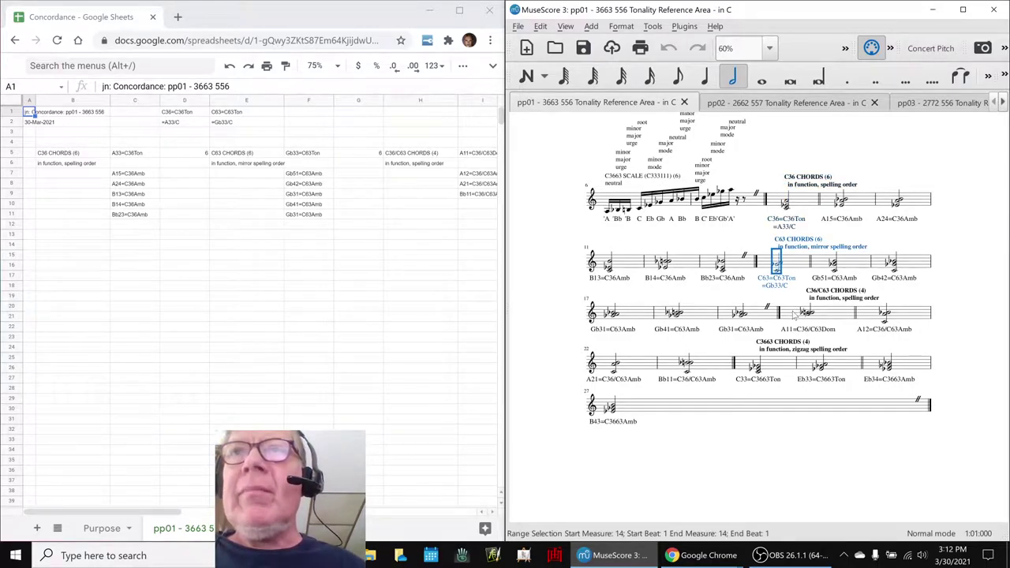
click(791, 315)
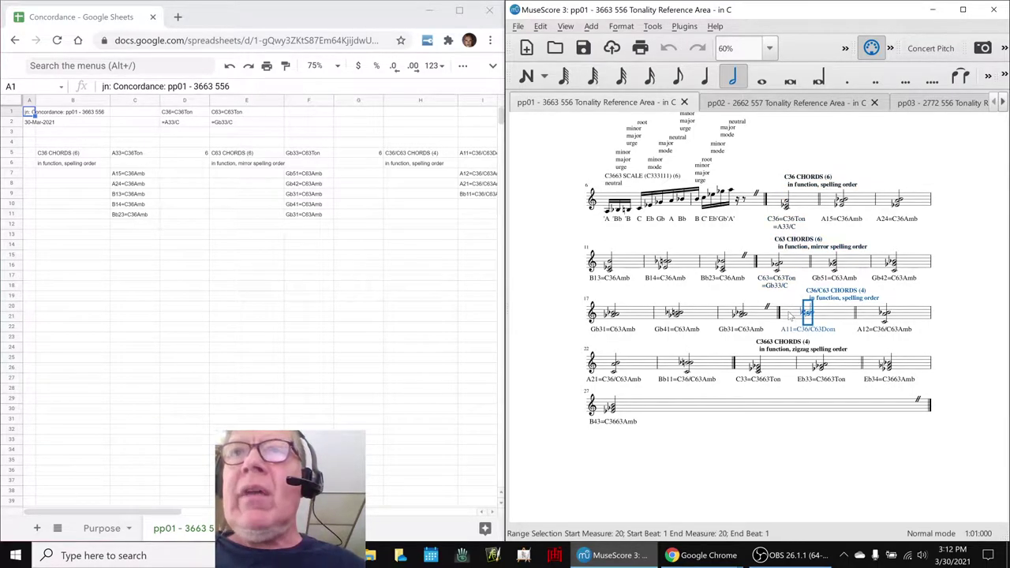
click(780, 369)
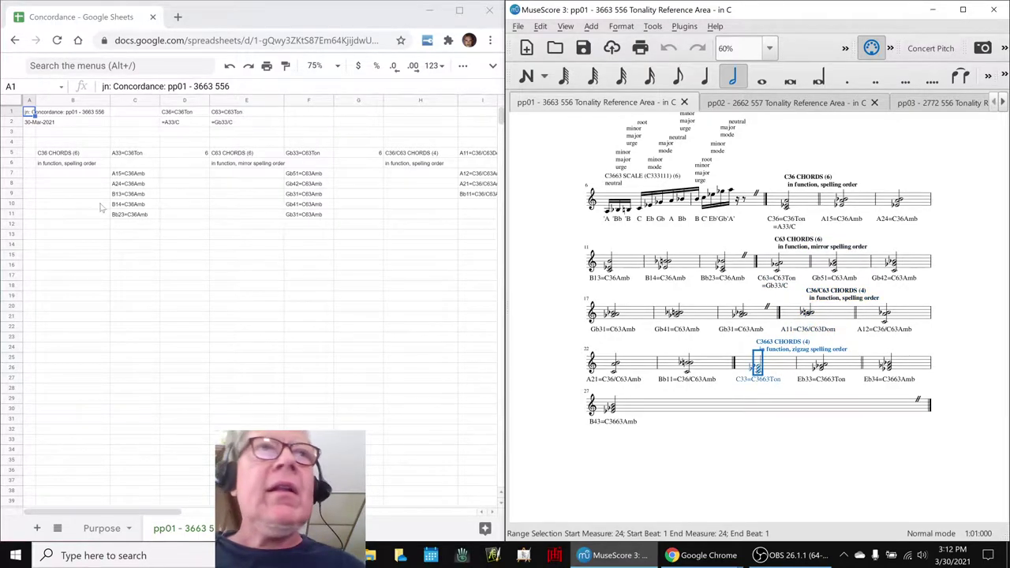
Step along row 5 of pp01 from A33=C36Ton past the C36/C63 and C3663 groups, then to A1.
click(126, 153)
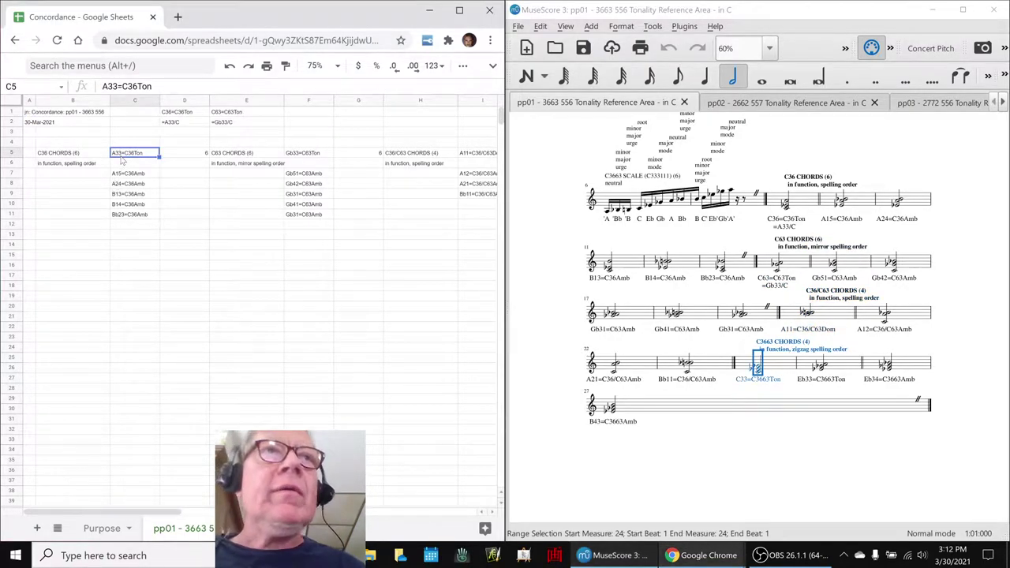
key(Right)
key(Right)
key(Right)
key(Right)
key(Right)
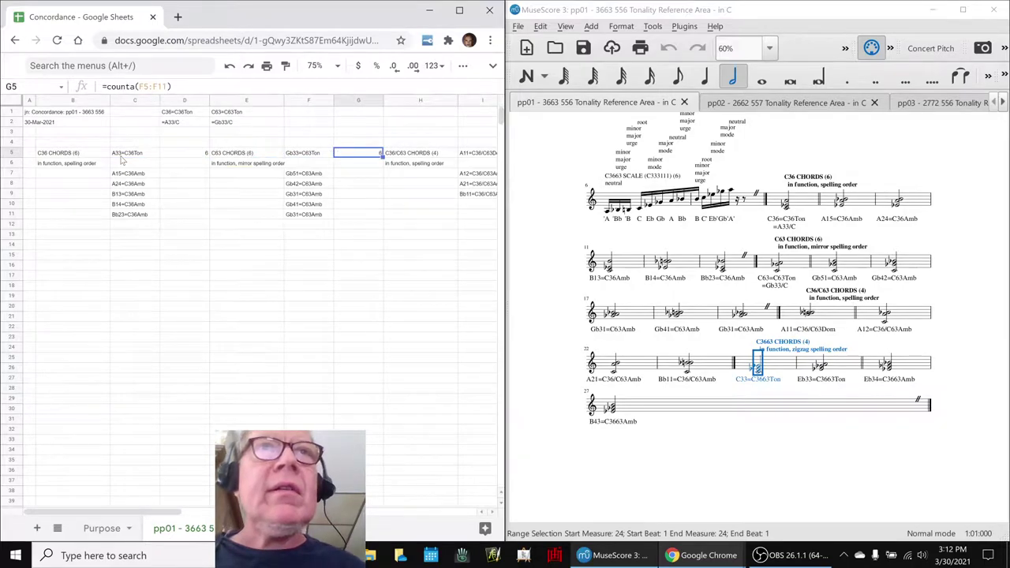
key(Right)
key(Right)
key(Right)
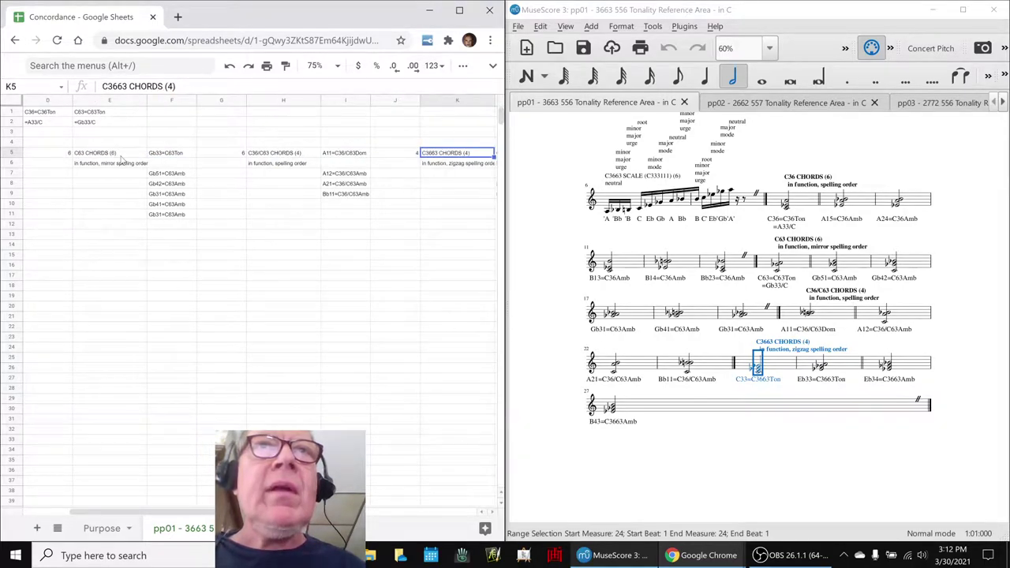
key(Right)
key(Right)
key(Right)
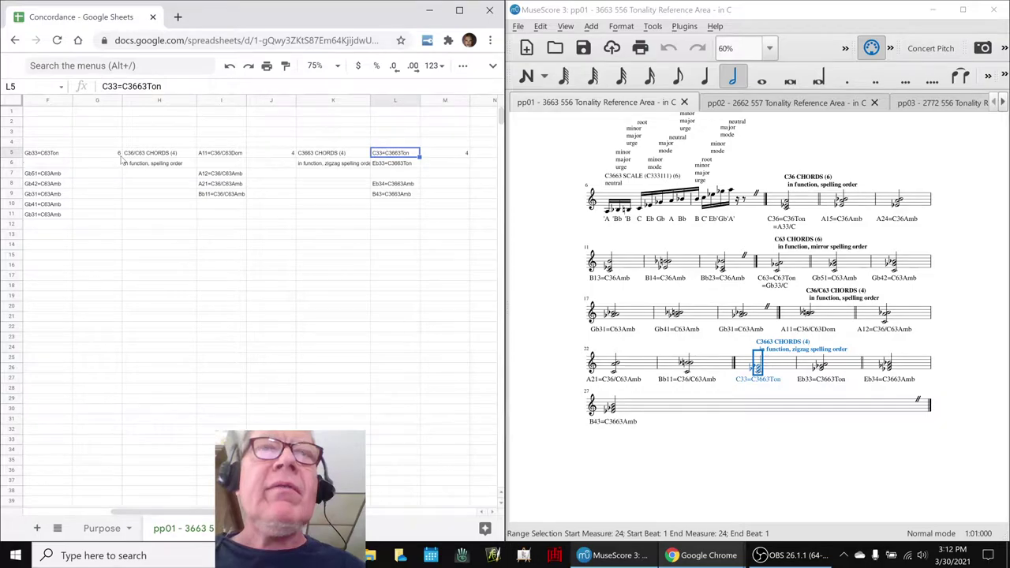
key(Home)
key(Up)
key(Up)
key(Up)
key(Up)
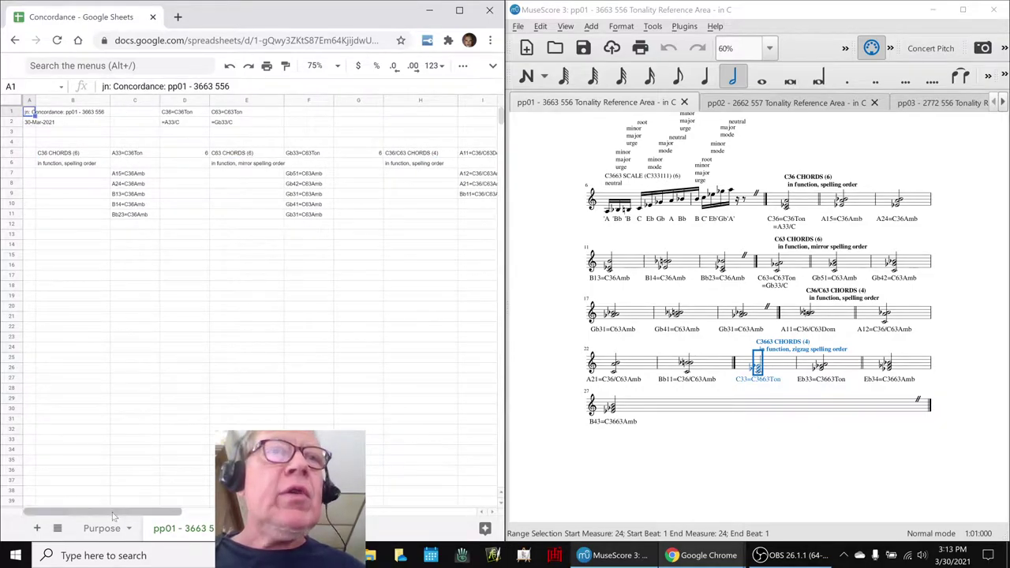
Check the Purpose sheet's first approach item in B6, then move via pp01 to the pp02 - 2662 557 sheet.
click(102, 529)
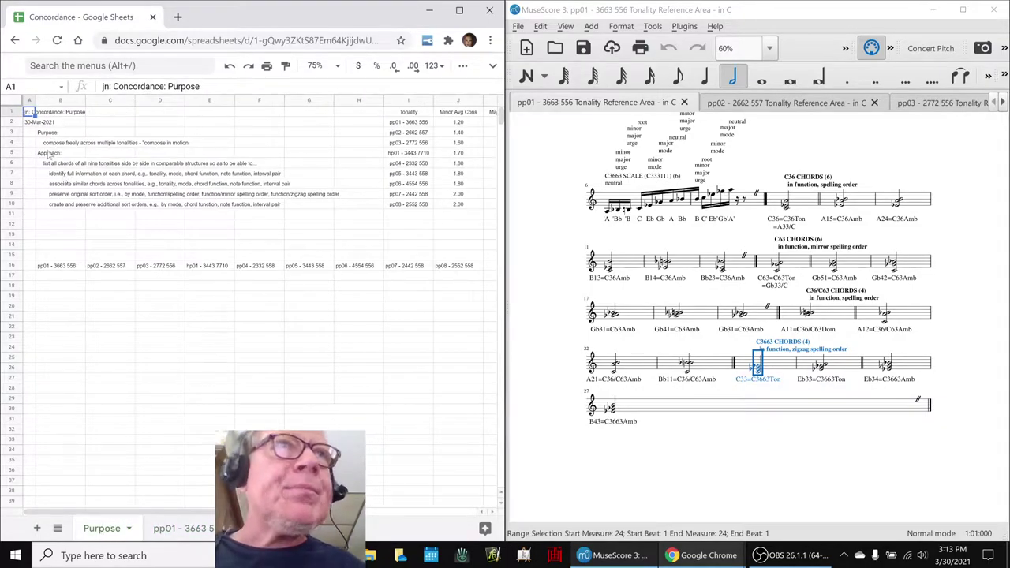
click(45, 163)
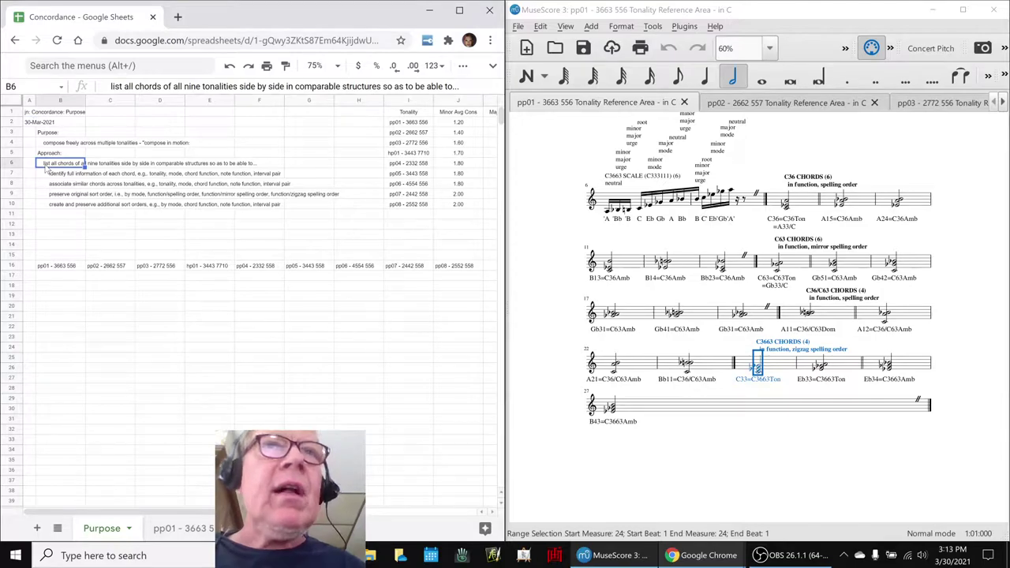
click(166, 528)
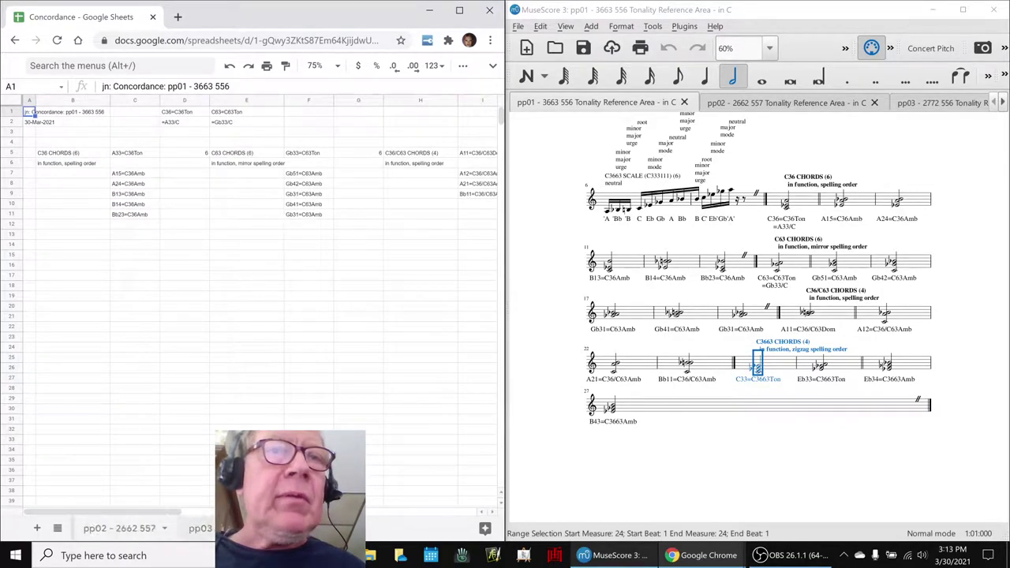
click(122, 529)
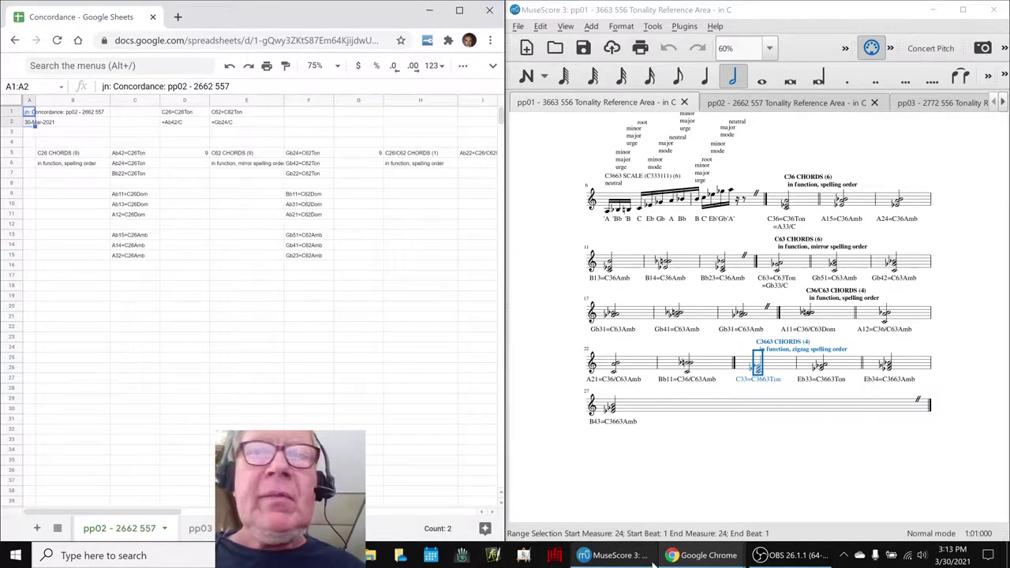
mouse_move(702, 555)
click(769, 511)
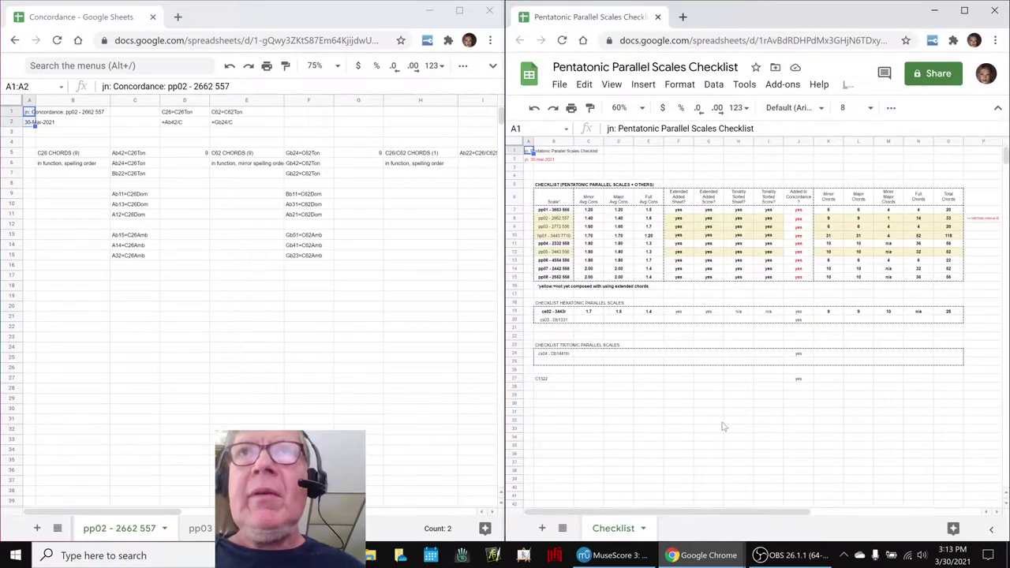
click(565, 213)
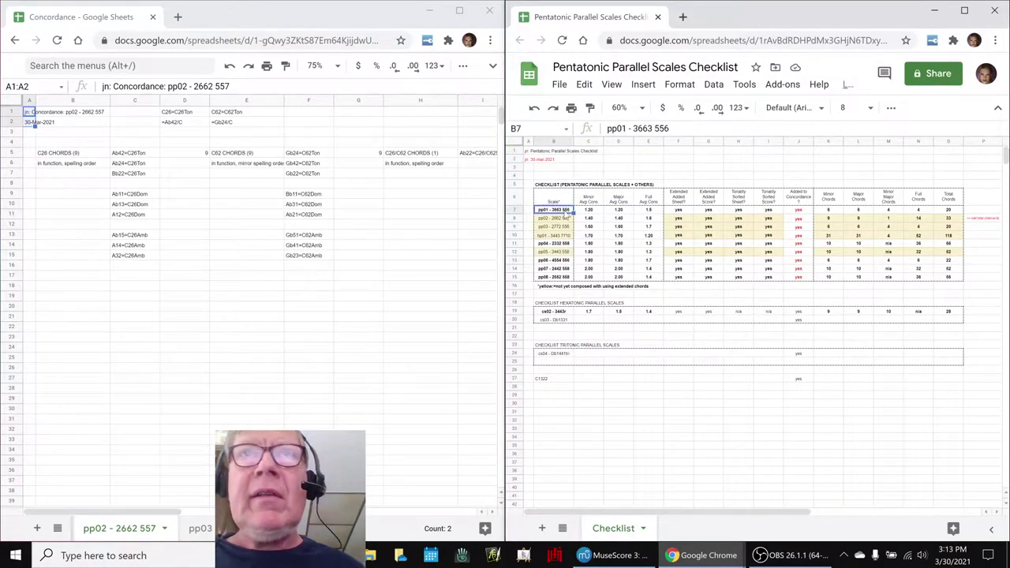
key(Down)
key(Down)
key(Down)
key(Down)
key(Down)
key(Down)
key(Down)
key(Down)
key(Right)
key(Right)
key(Right)
key(Right)
key(Right)
key(Right)
key(Right)
key(Right)
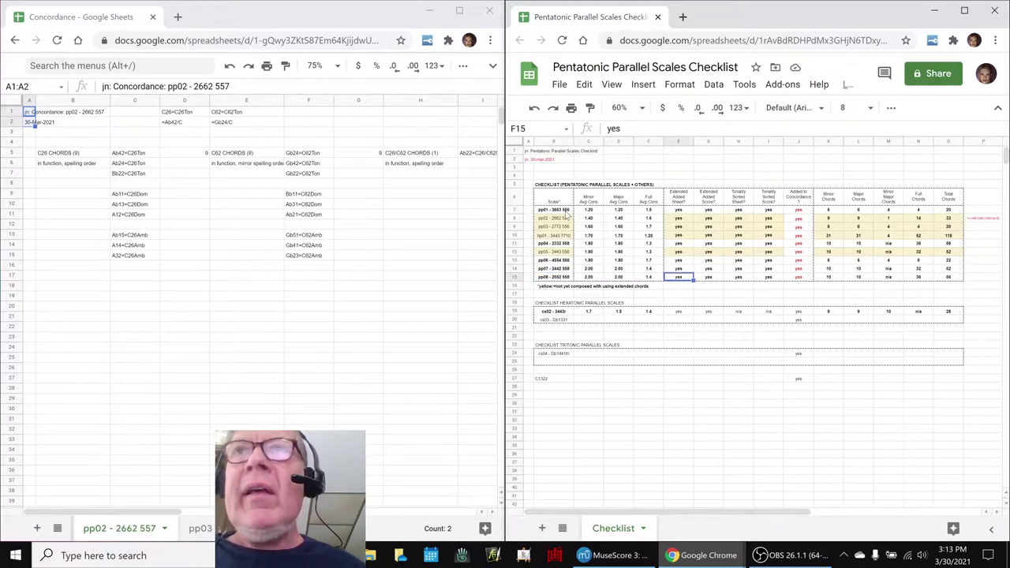
key(Up)
key(Up)
key(Up)
key(Up)
key(Up)
key(Up)
key(Up)
key(Up)
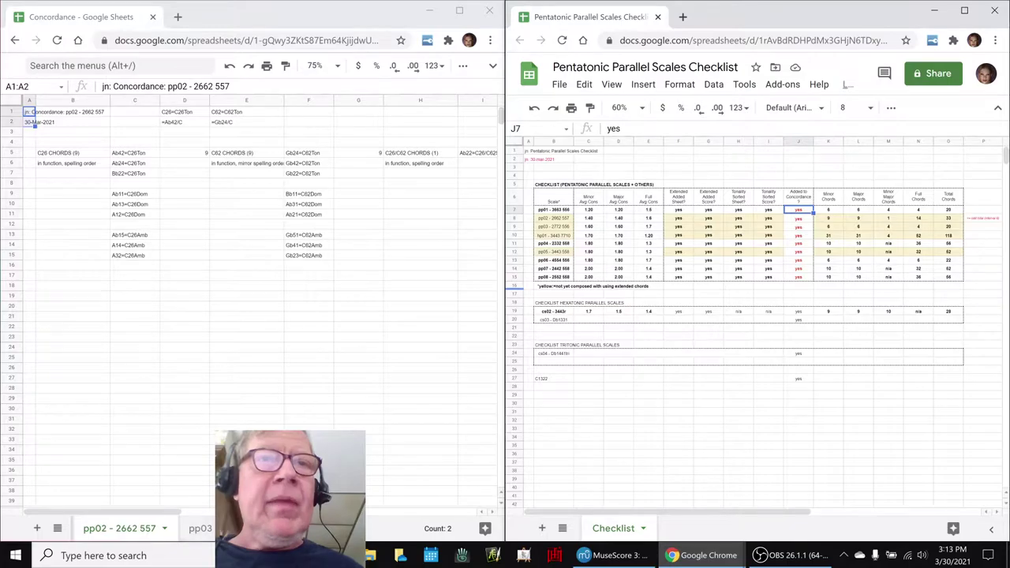
click(158, 528)
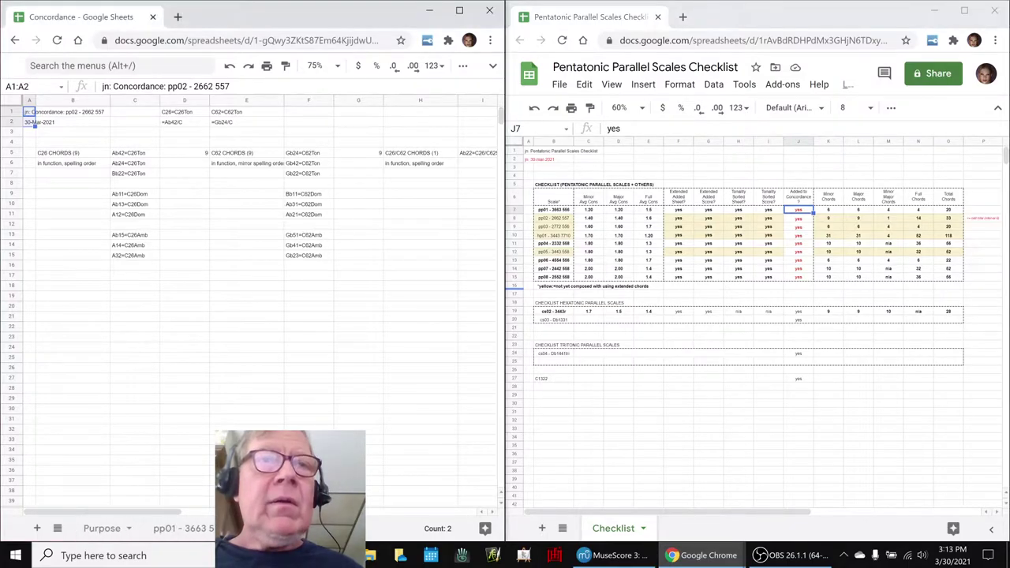
click(118, 528)
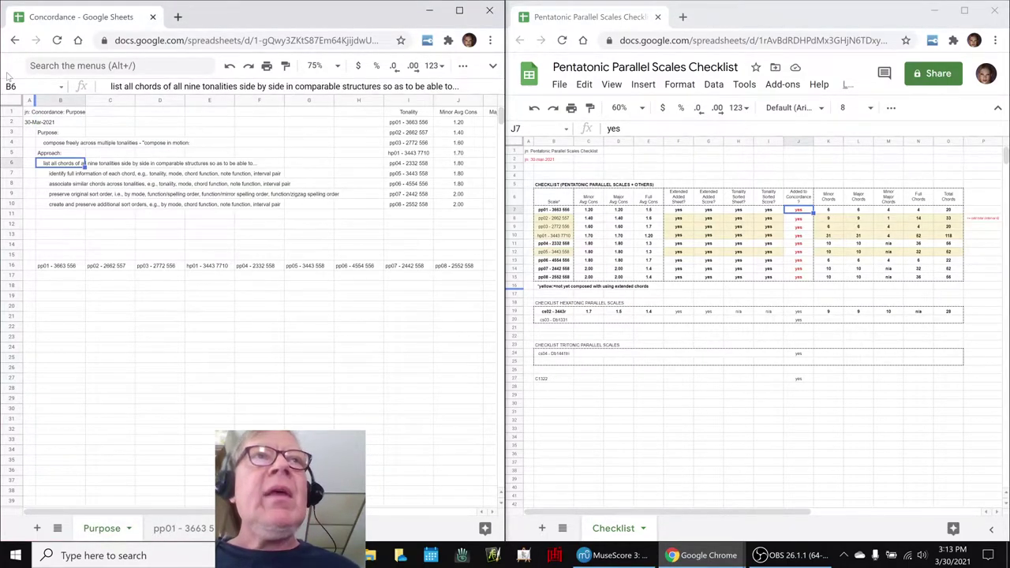
click(27, 113)
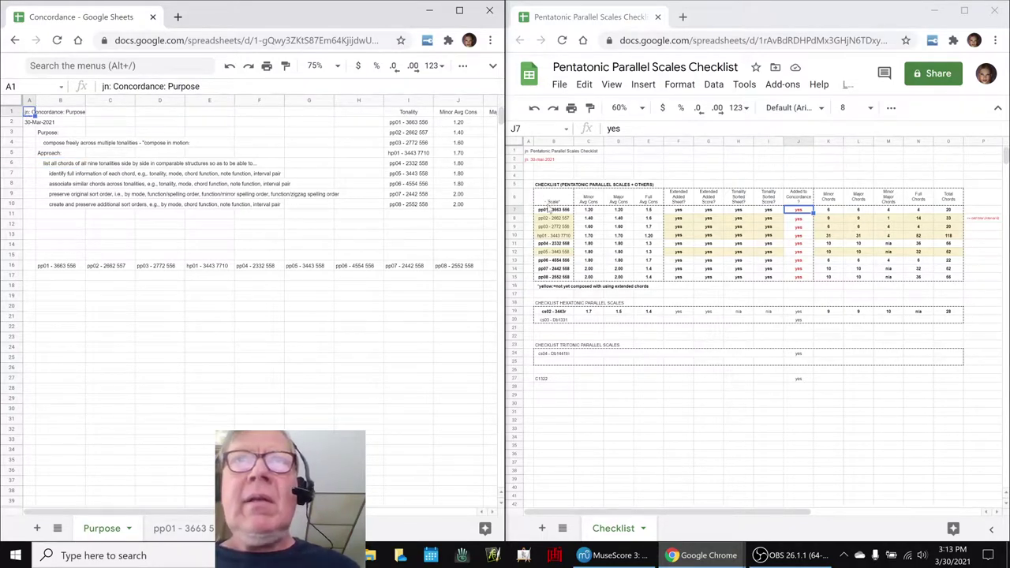
click(552, 210)
click(550, 235)
click(548, 226)
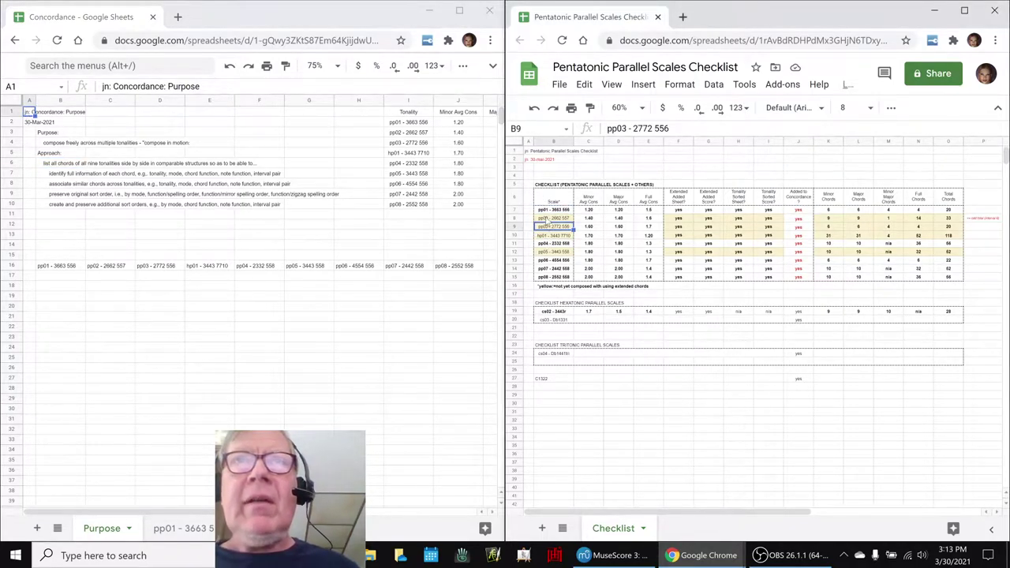
click(548, 210)
click(550, 244)
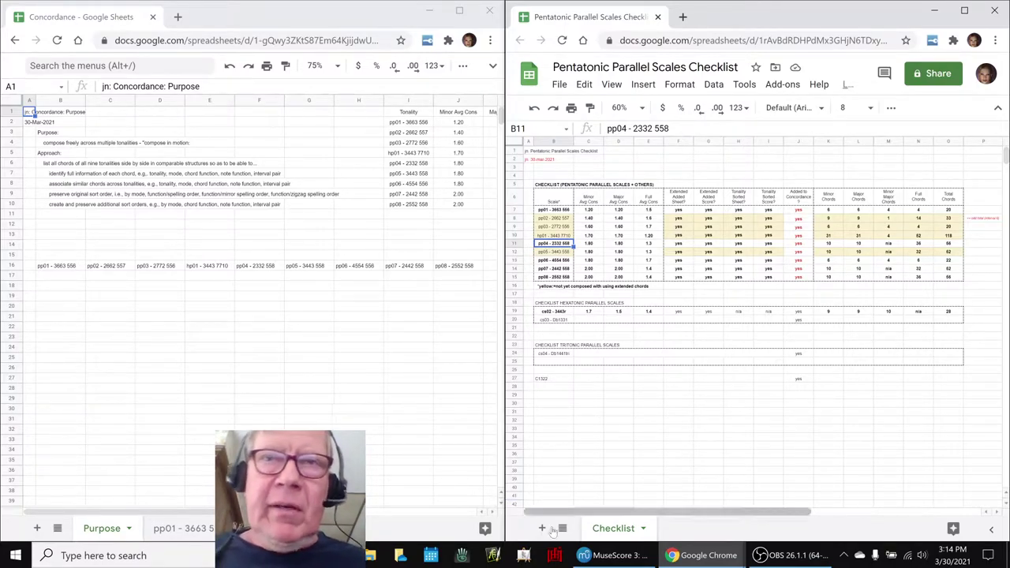
mouse_move(714, 559)
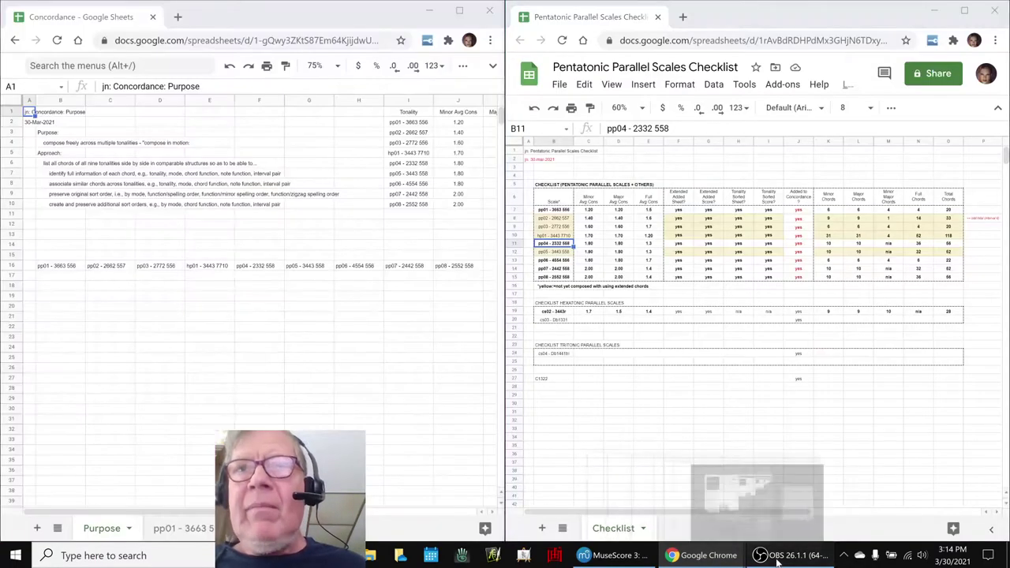
click(759, 555)
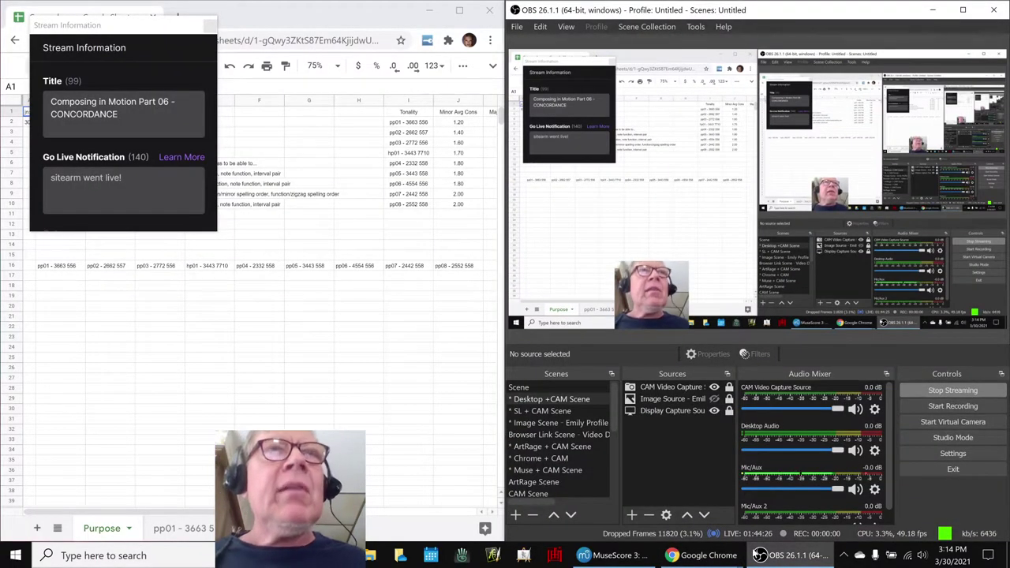
click(773, 556)
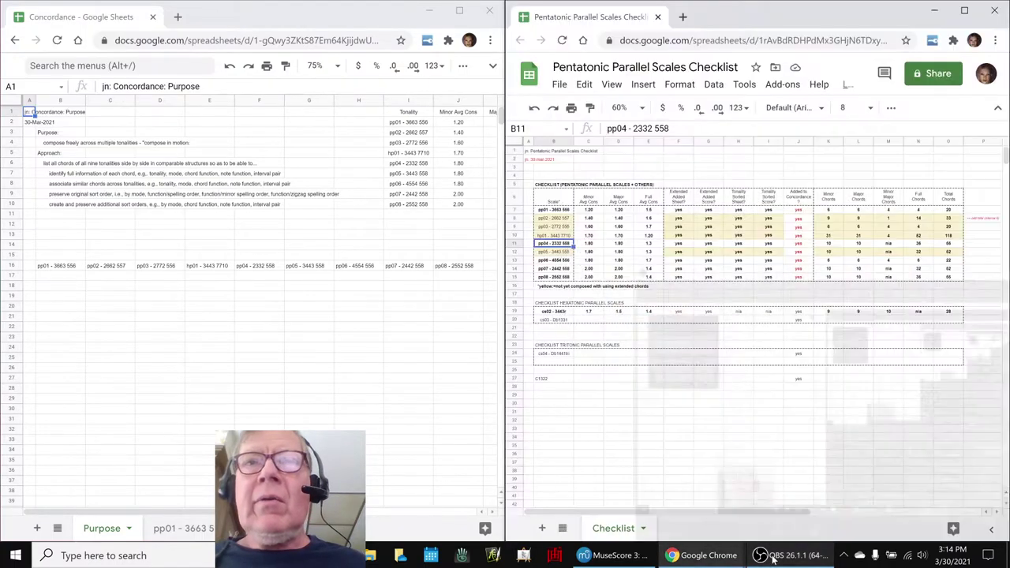
Bring the Composing in Motion notes to the left window at the made-concordance note.
mouse_move(714, 552)
click(654, 513)
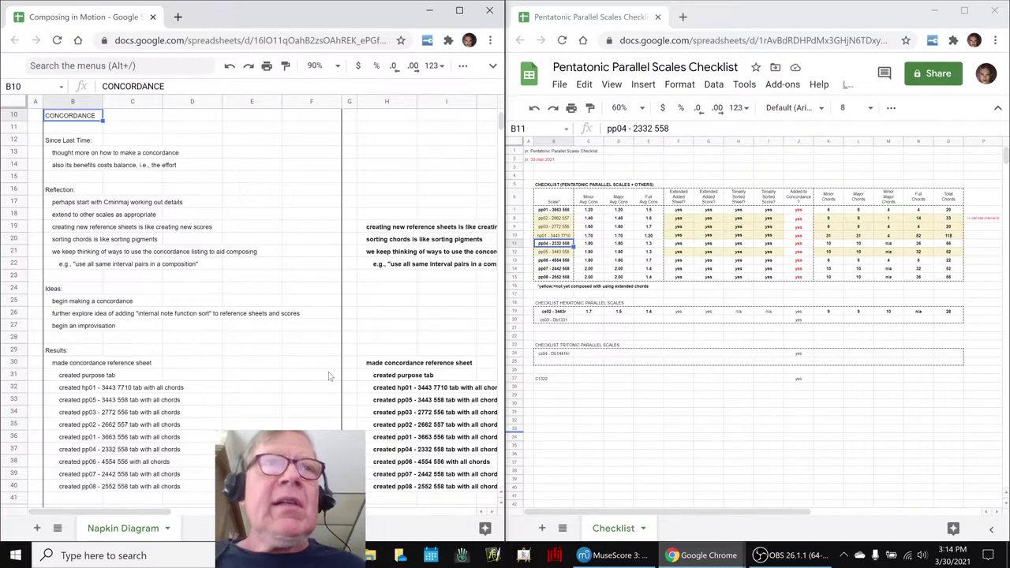
click(389, 366)
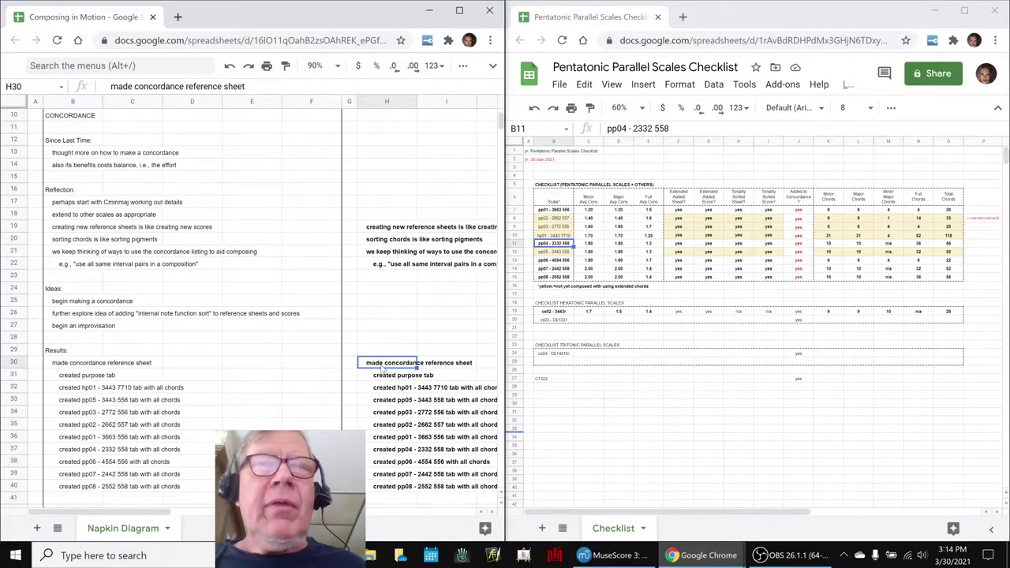
Read down the concordance results notes in H30–H38 to the pp04 - 2332 558 entry.
scroll(379, 365, down, 5)
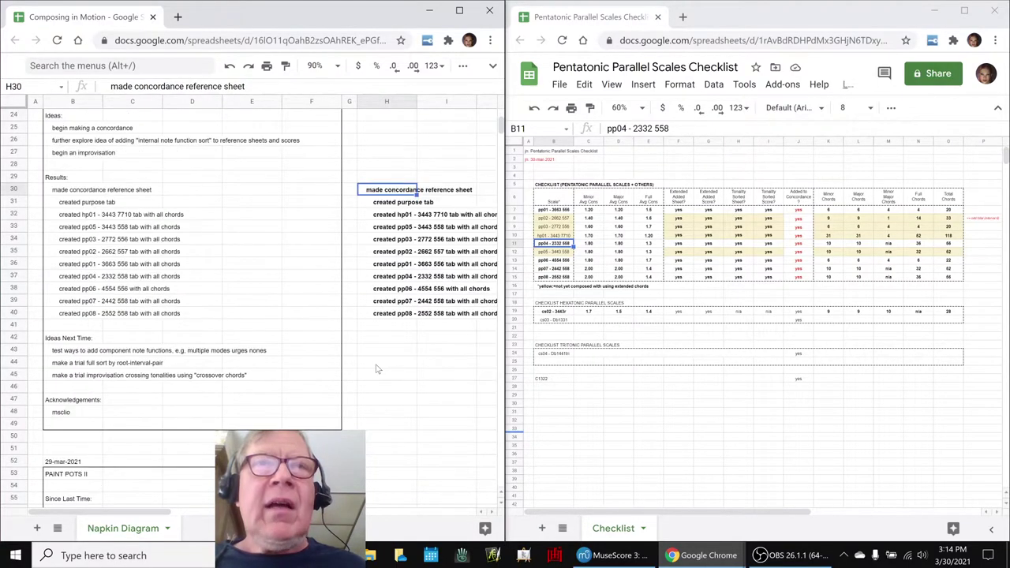
click(374, 215)
click(376, 228)
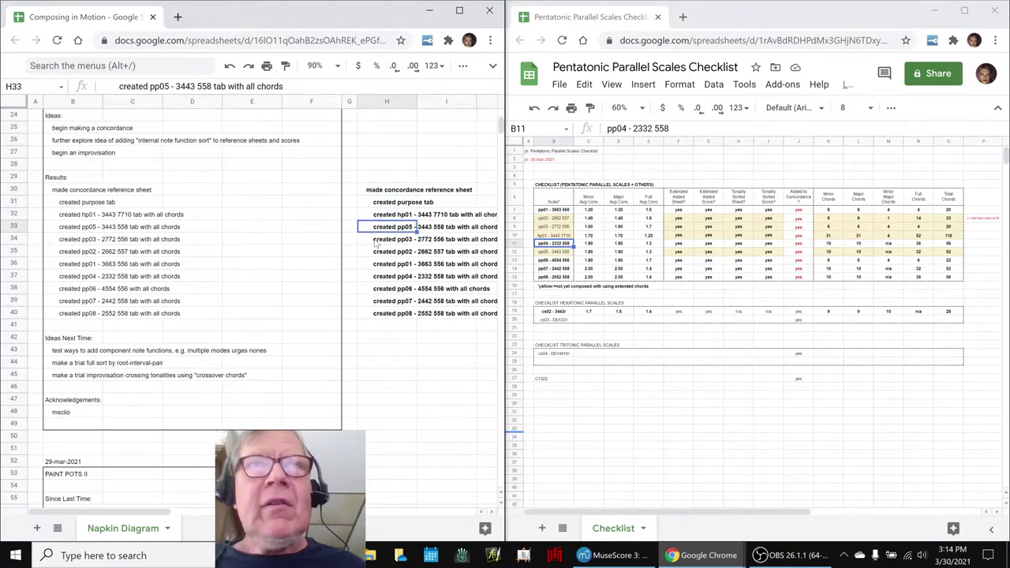
click(377, 241)
click(376, 253)
click(377, 266)
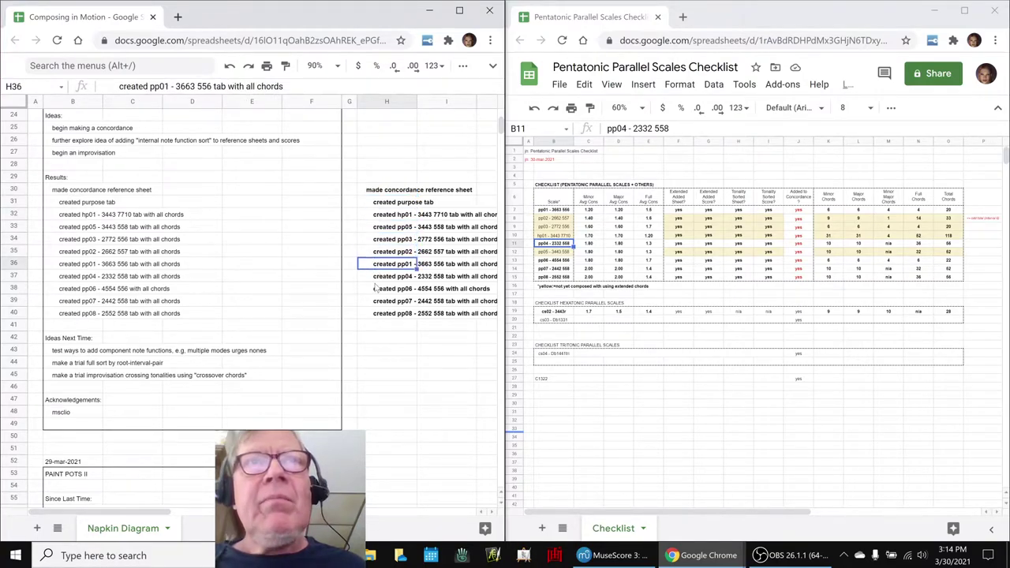
click(376, 278)
After the pp06 - 4554 556 note, total Total Chords O7:O15 in O16 with =sum, giving 429.
click(376, 292)
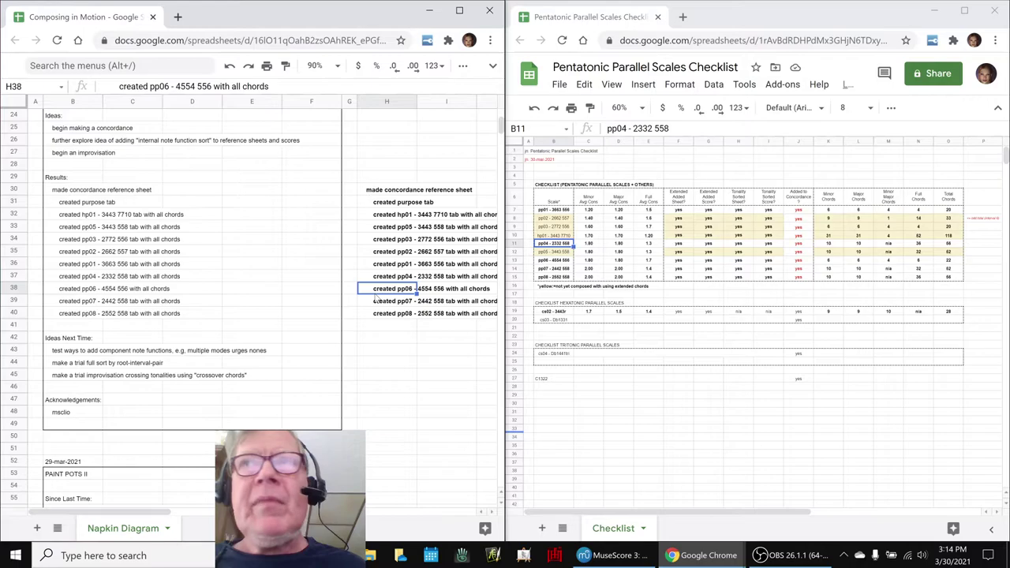
click(948, 284)
text(=)
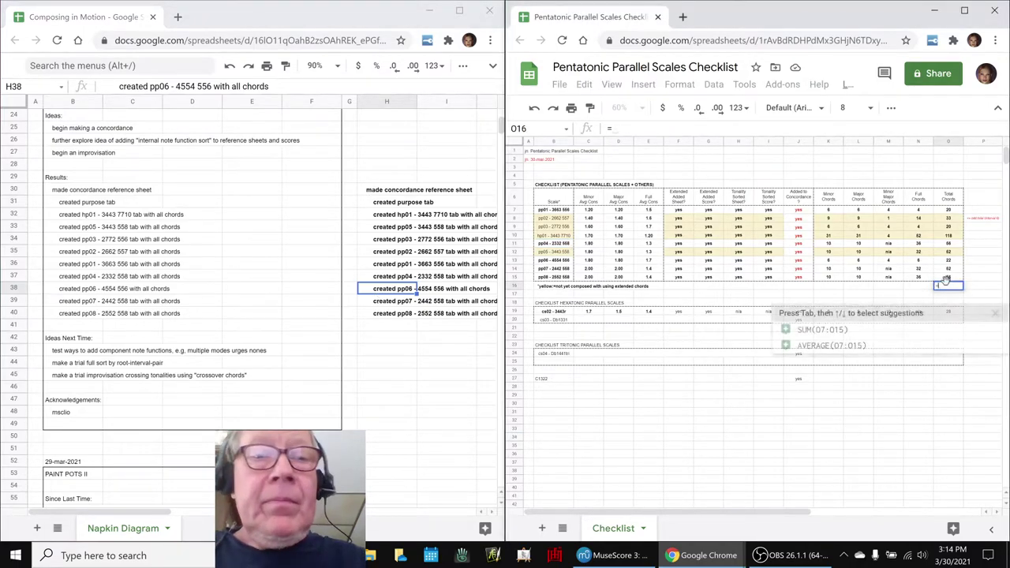
text(sum()
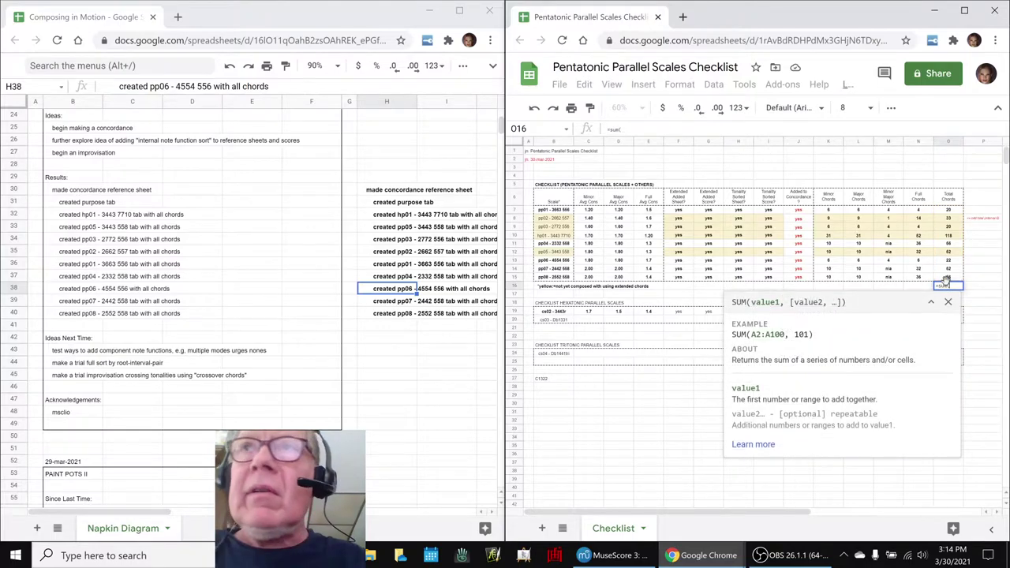
key(Up)
key(Up)
key(Up)
key(Up)
key(Up)
key(Up)
key(Up)
key(Up)
key(Up)
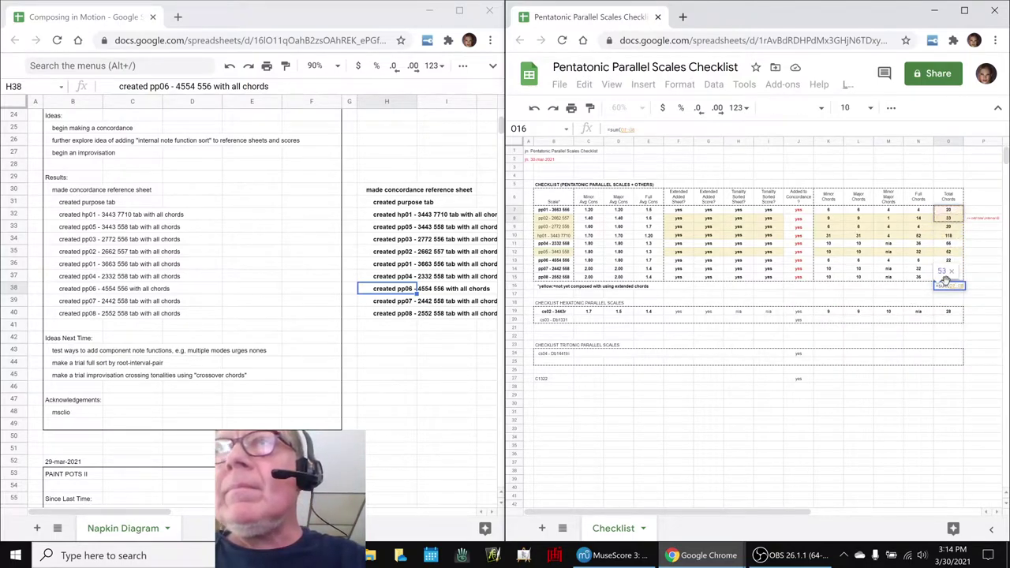
key(shift+Down)
key(shift+Down)
key(shift+Down)
key(shift+Down)
key(shift+Down)
key(shift+Down)
key(shift+Down)
key(shift+Down)
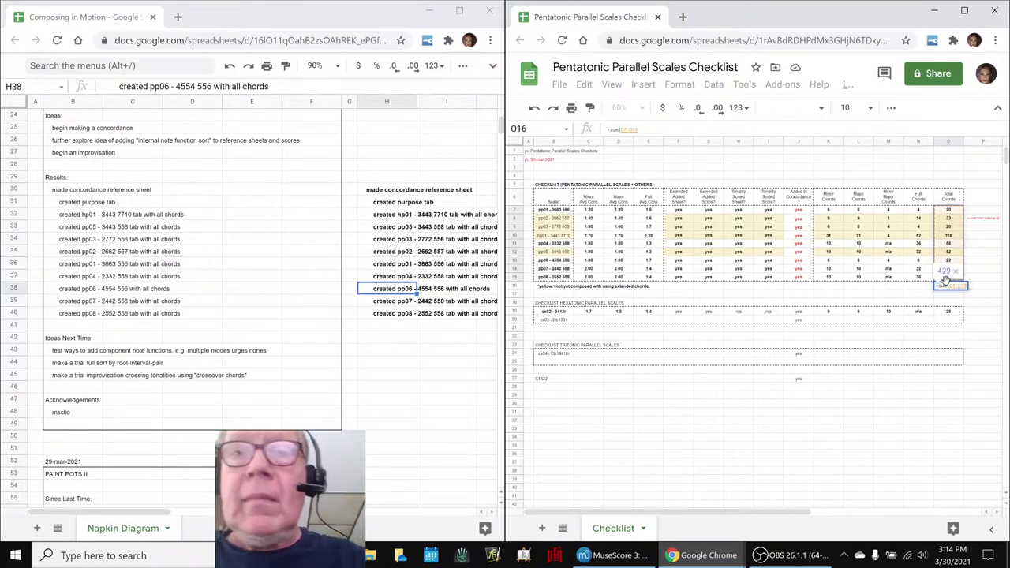
key(Return)
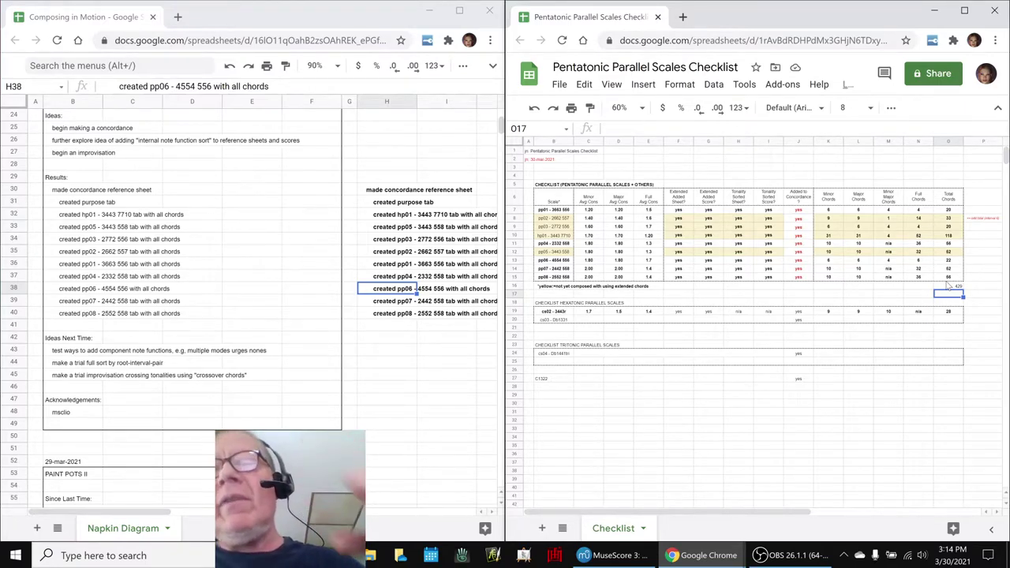
key(Right)
key(Up)
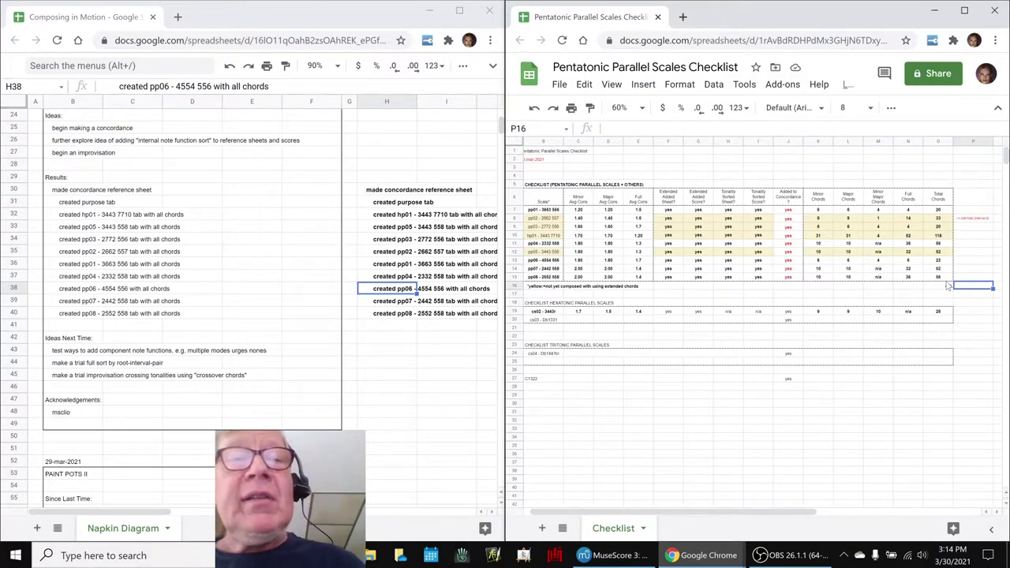
Enter =12*19 in P16 beside the chord total so it shows 228 possible chords.
text(=12+16)
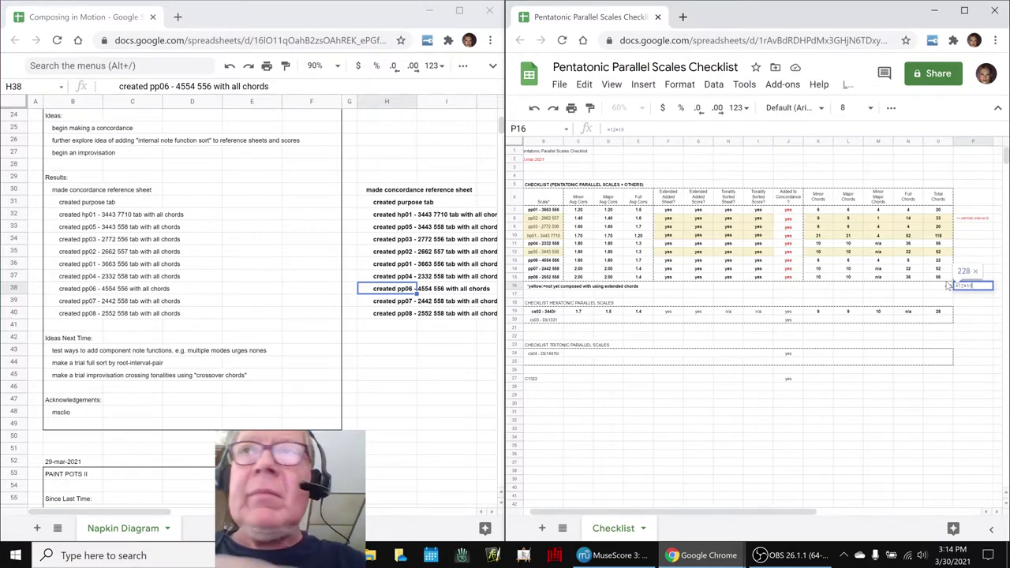
key(Return)
key(Up)
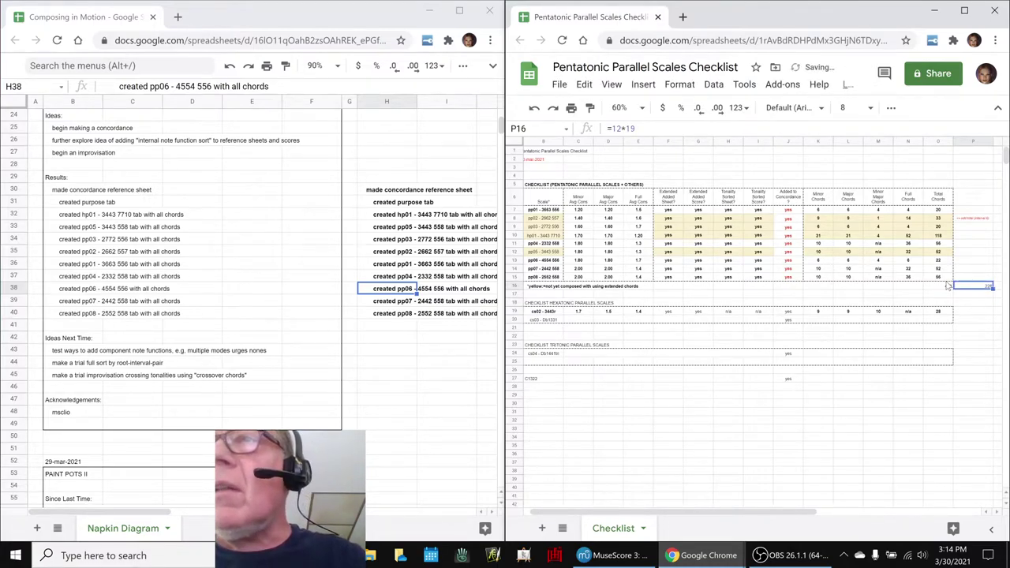
scroll(946, 287, right, 2)
key(Down)
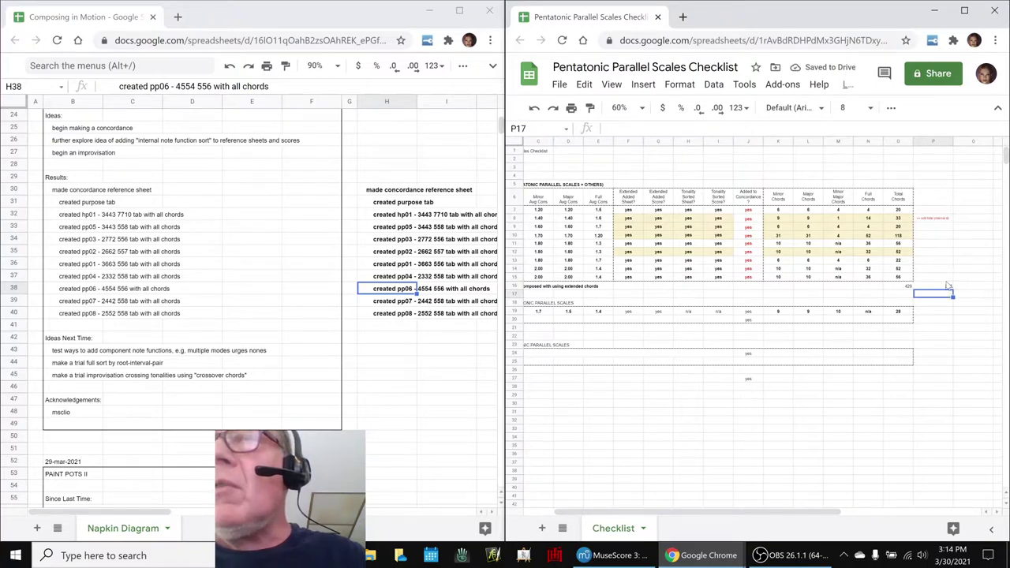
key(Up)
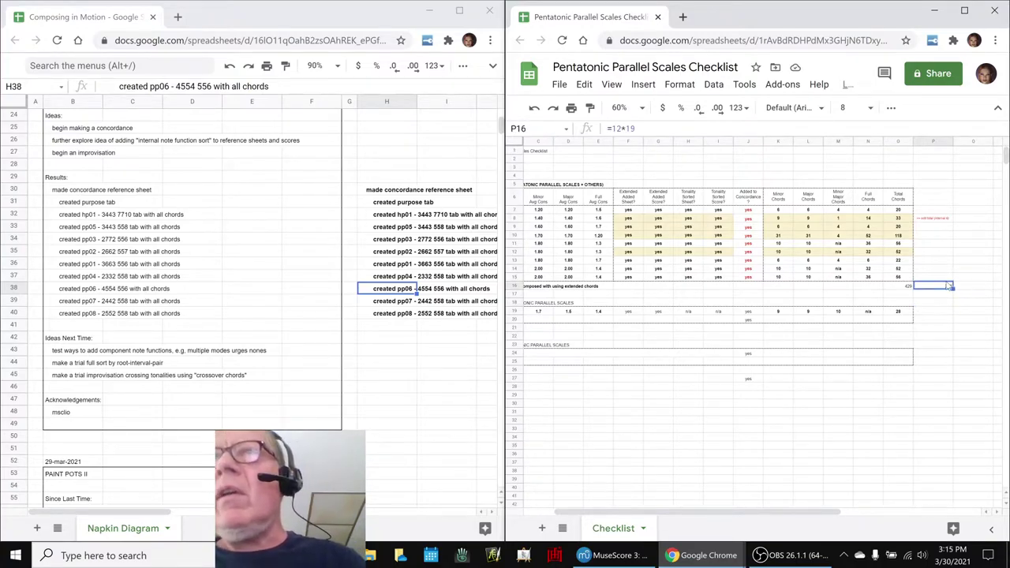
key(Left)
key(Right)
key(Left)
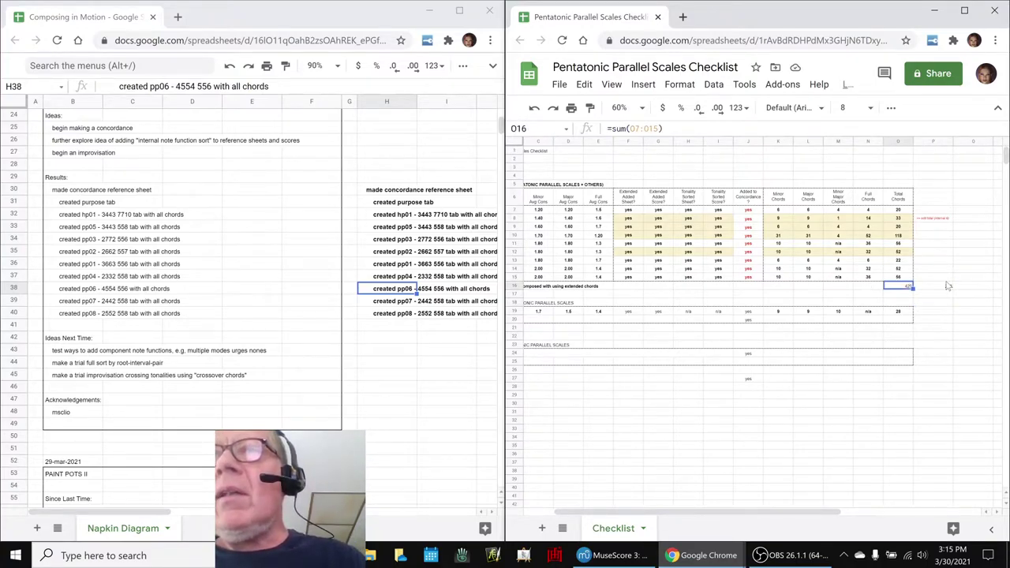
key(Right)
key(Left)
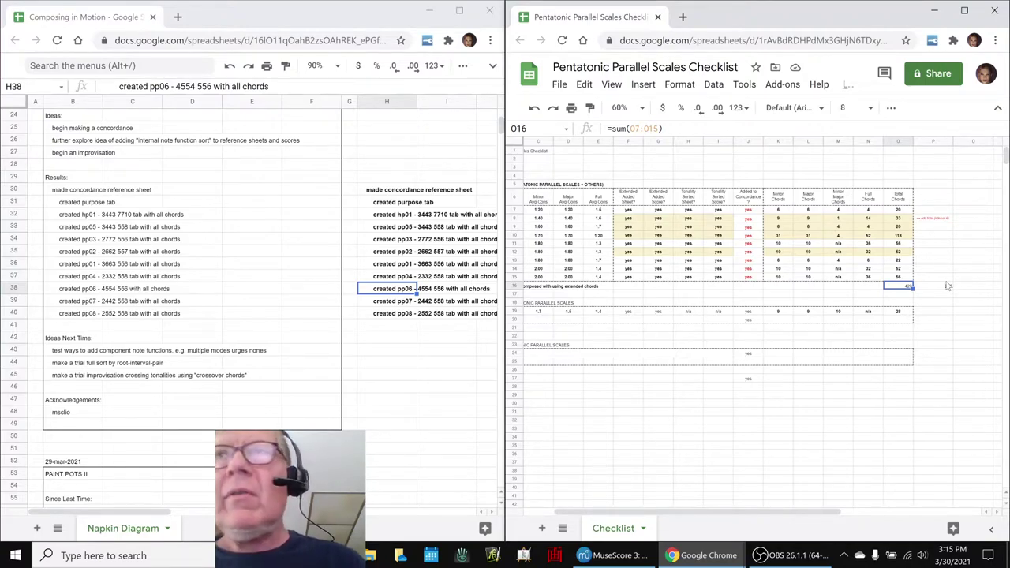
click(947, 286)
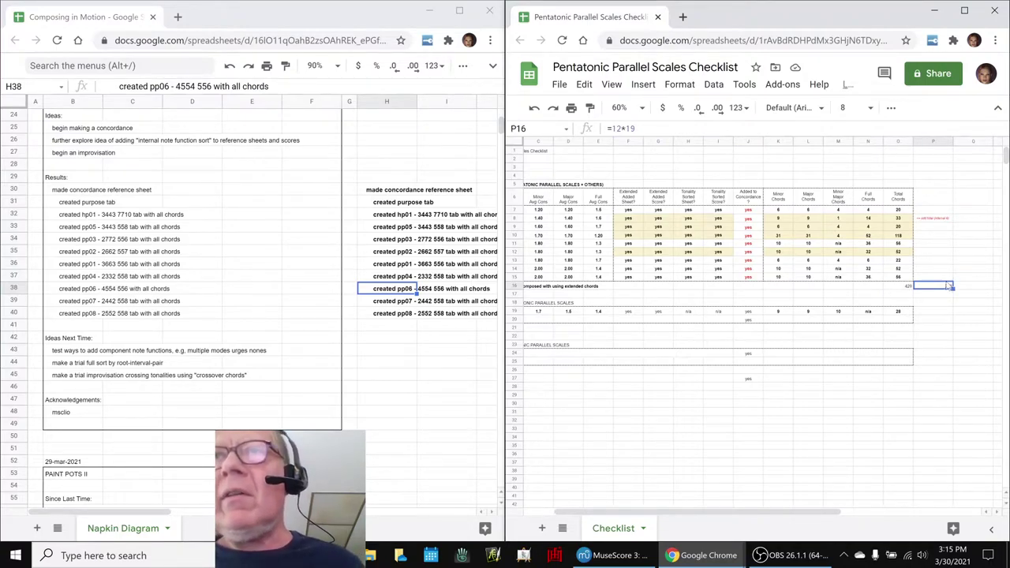
key(Return)
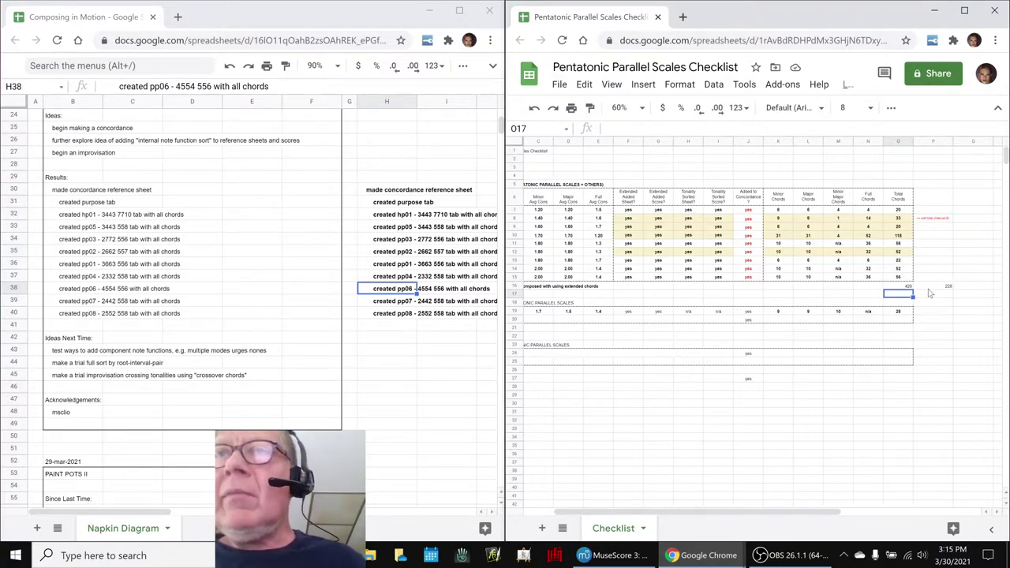
Compare the 429 chord total in O16 with the 228 count along row 16.
click(929, 295)
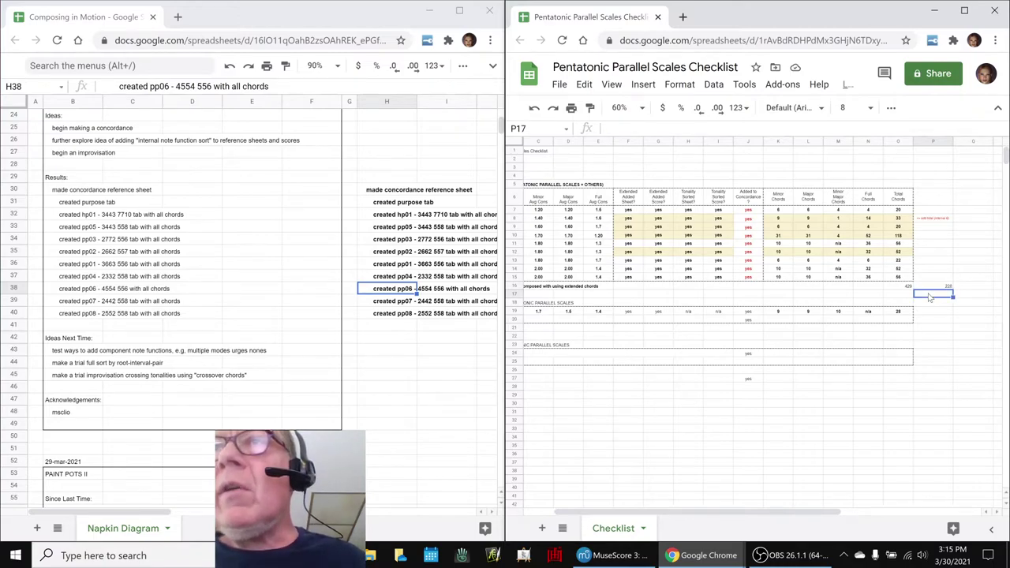
key(Up)
key(Left)
key(Right)
key(Right)
key(Right)
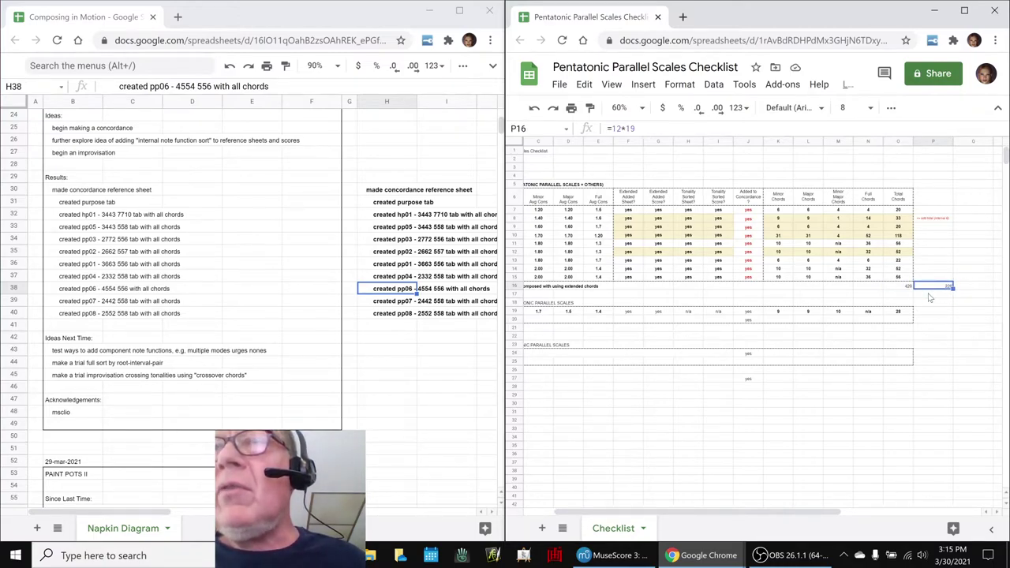
key(Left)
key(Left)
key(Up)
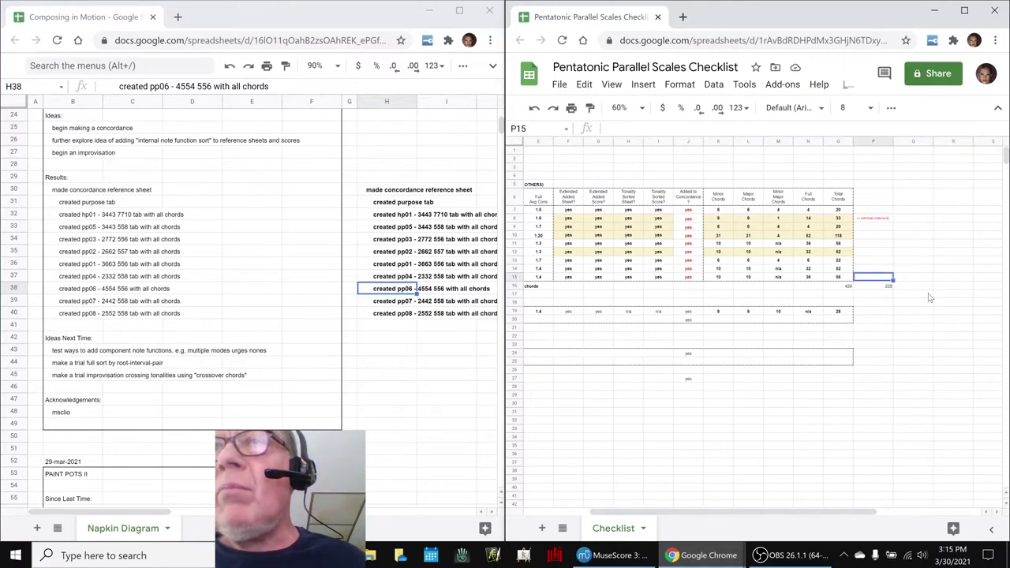
key(Down)
key(Left)
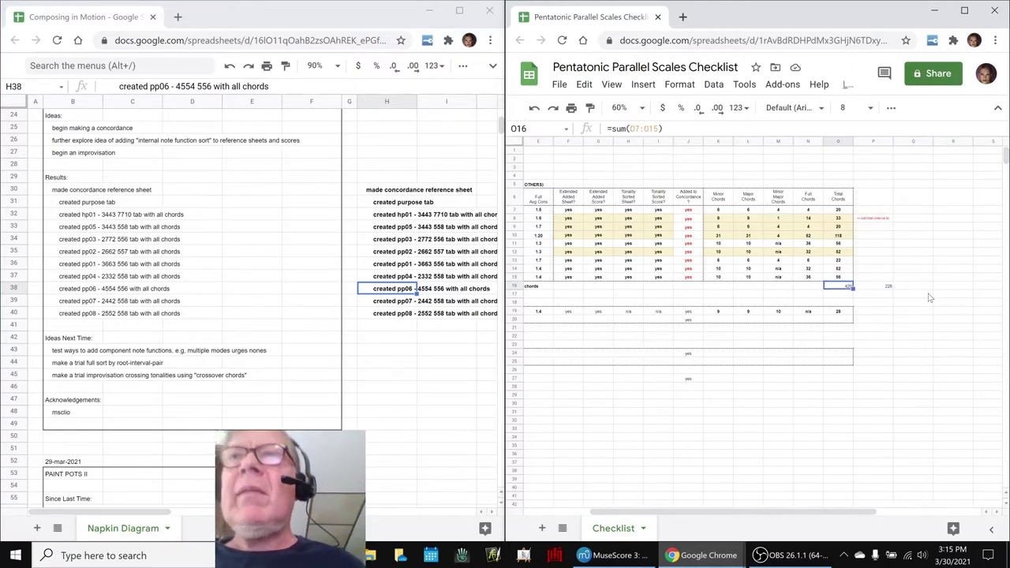
key(Left)
key(Left)
key(Left)
key(Left)
key(Left)
key(Left)
key(Left)
key(Left)
key(Left)
key(Left)
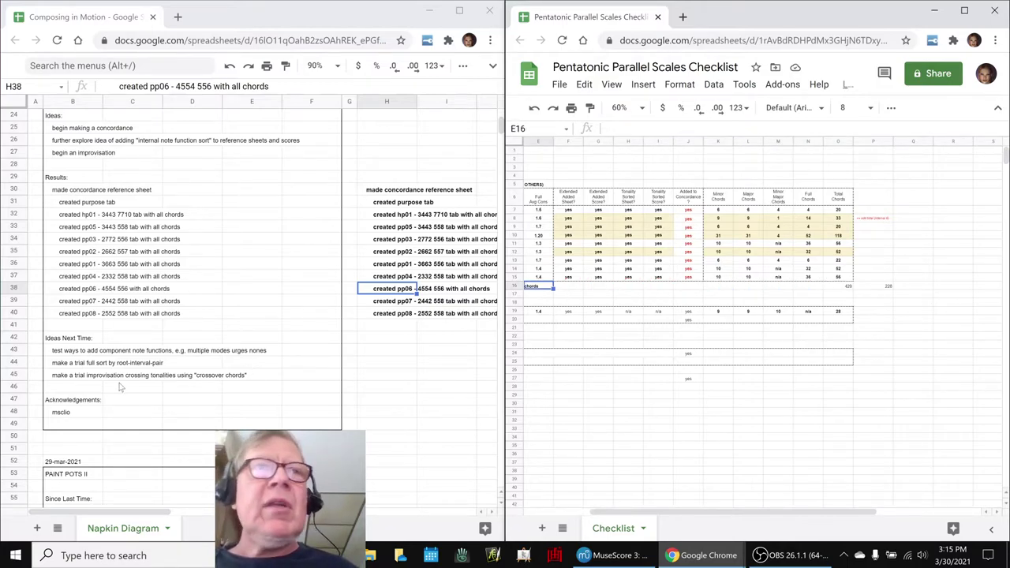
Mark the root-interval-pair sort idea in the notes, then bring the Concordance spreadsheet forward.
click(55, 367)
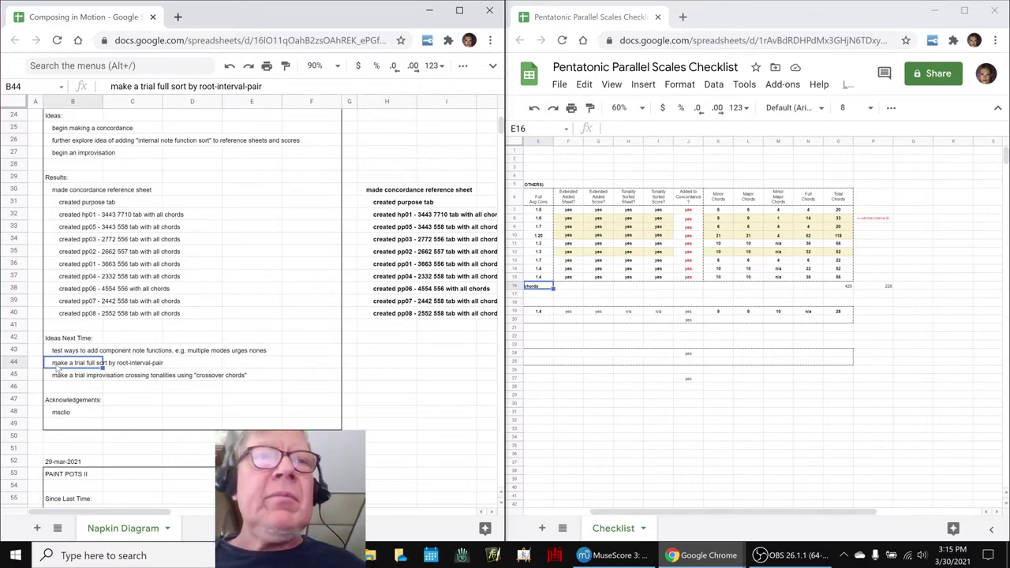
key(alt+Tab)
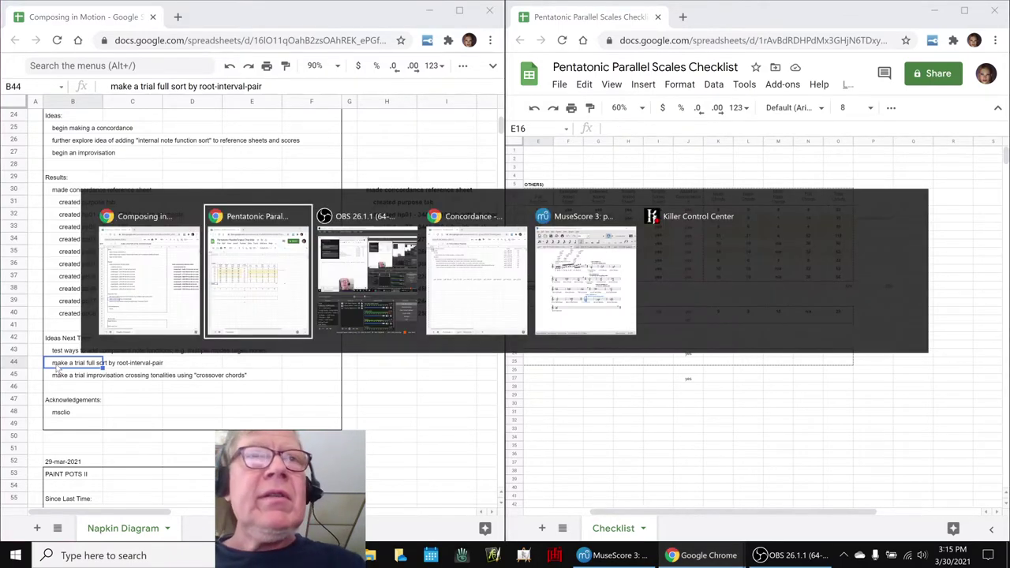
key(alt+Tab)
key(alt+Tab)
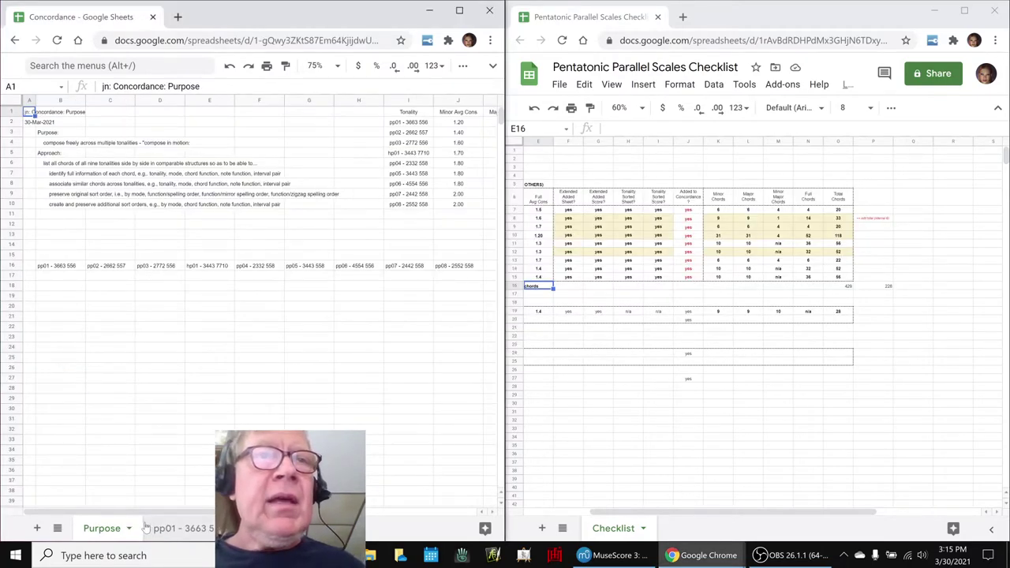
Review the pp01 A33=C36Ton entry and the pp02 - 2662 557 sheet, then return to Purpose.
click(158, 534)
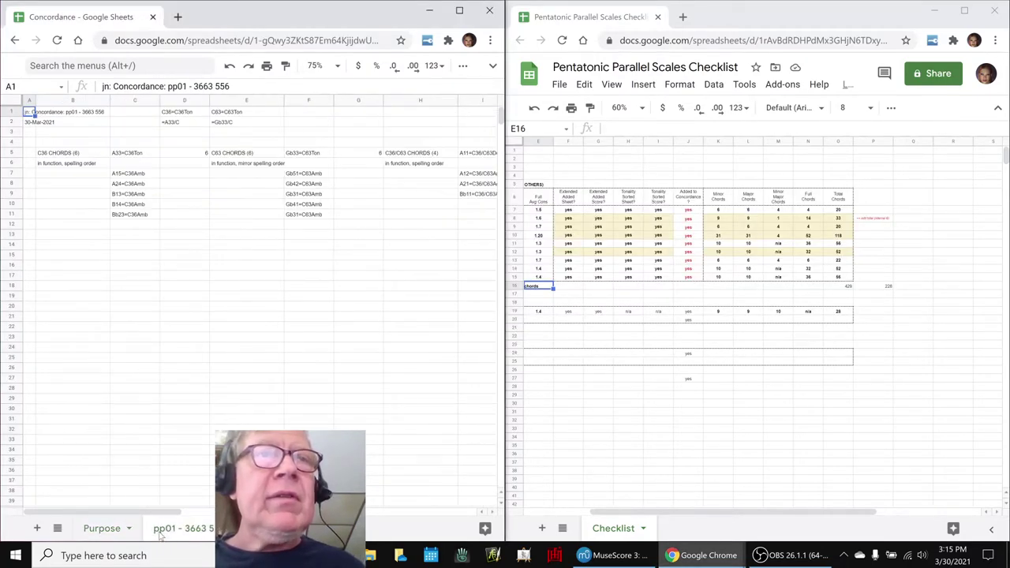
click(132, 161)
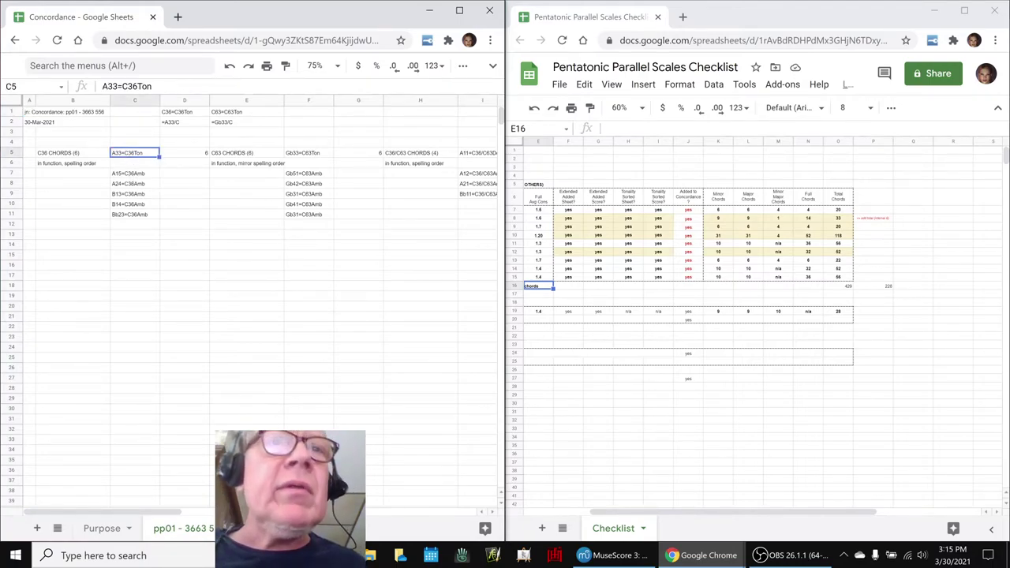
scroll(158, 528, right, 2)
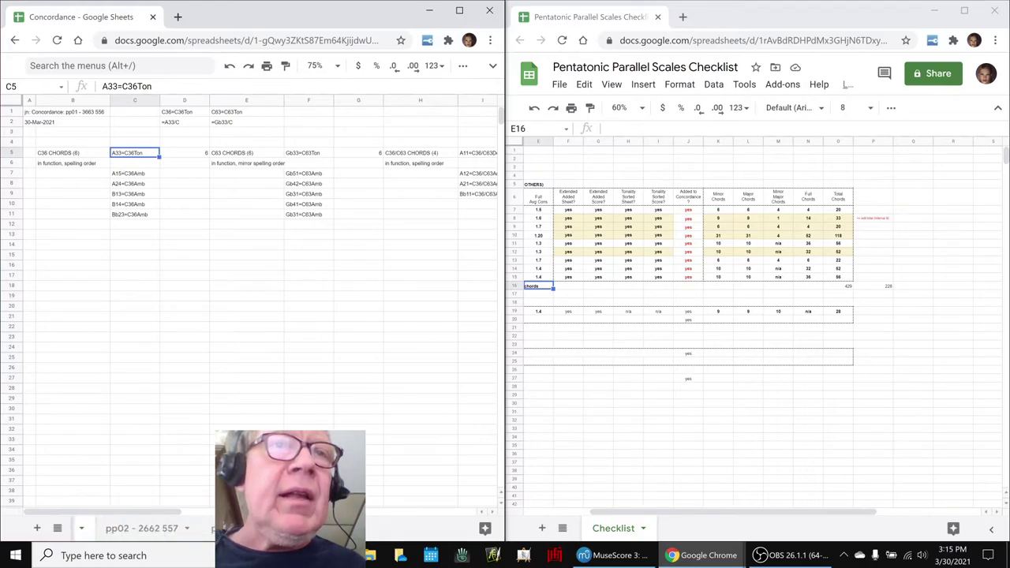
click(150, 528)
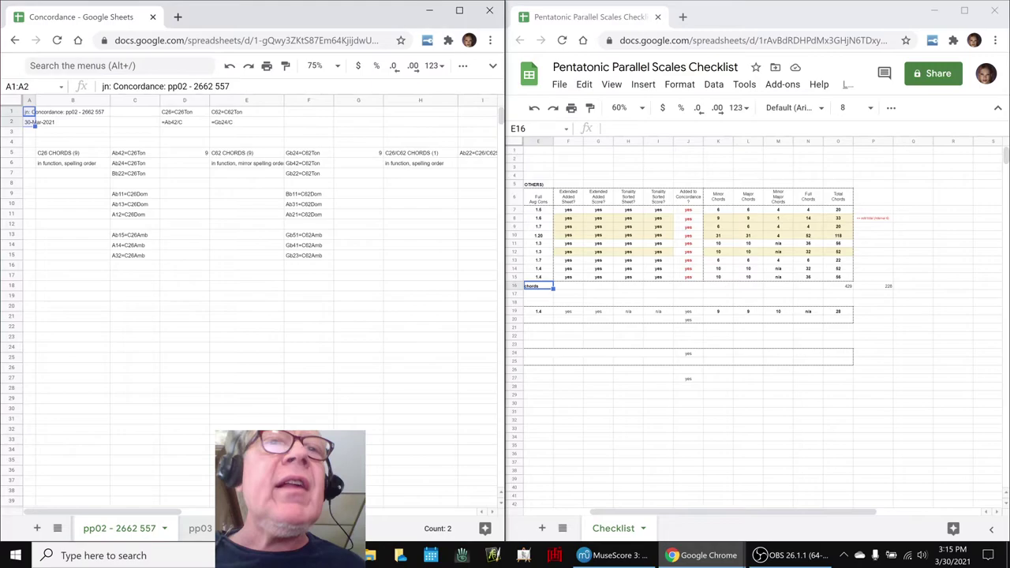
scroll(150, 533, up, 3)
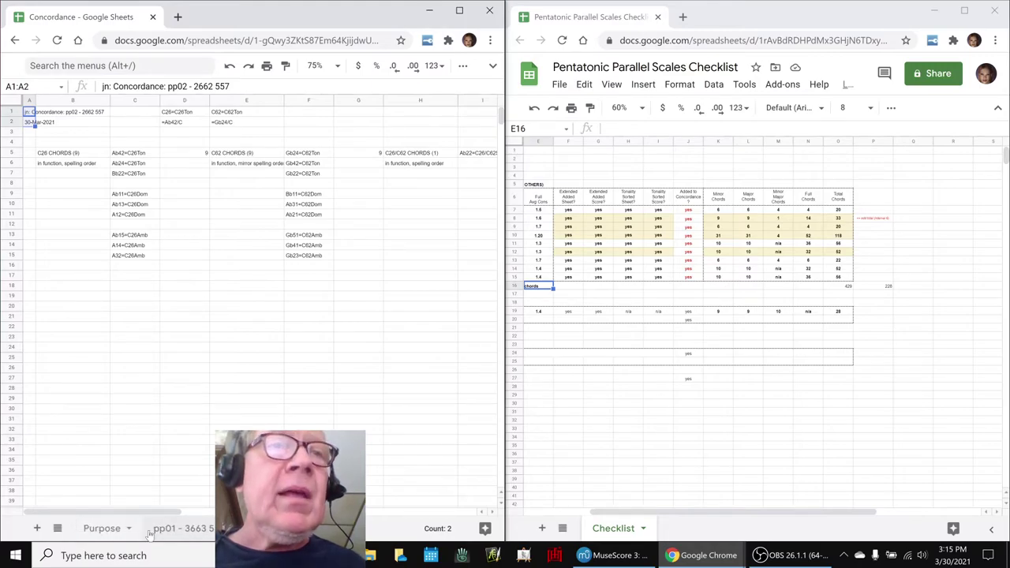
click(94, 530)
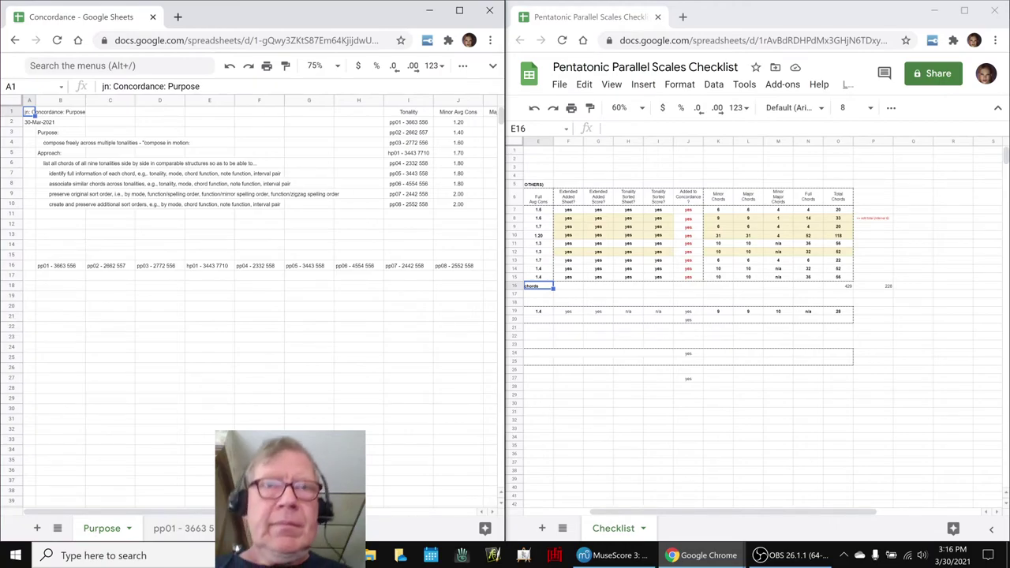
Restore the Composing in Motion notes, select the Acknowledgements entry, and bring OBS forward.
mouse_move(694, 556)
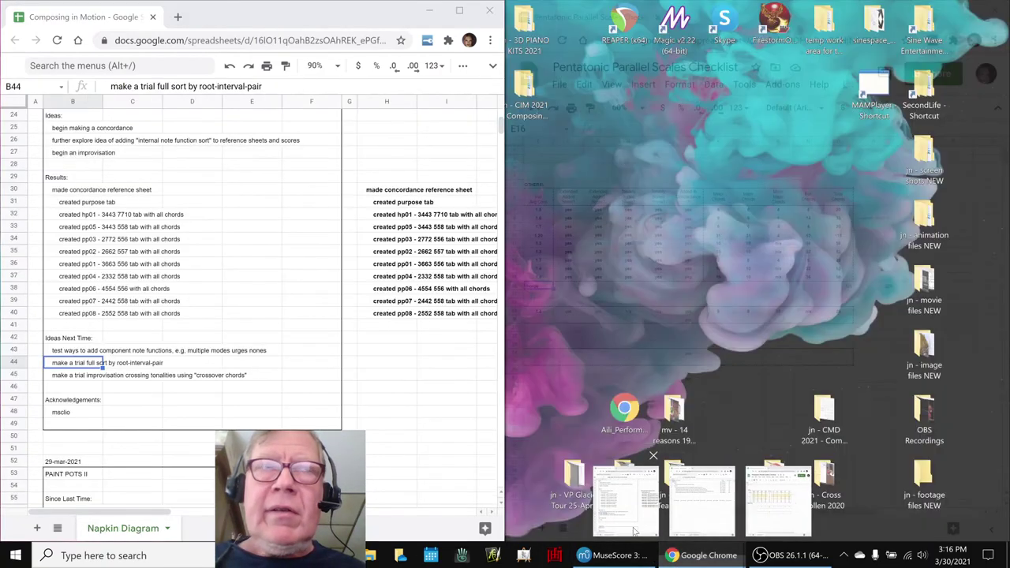
click(635, 533)
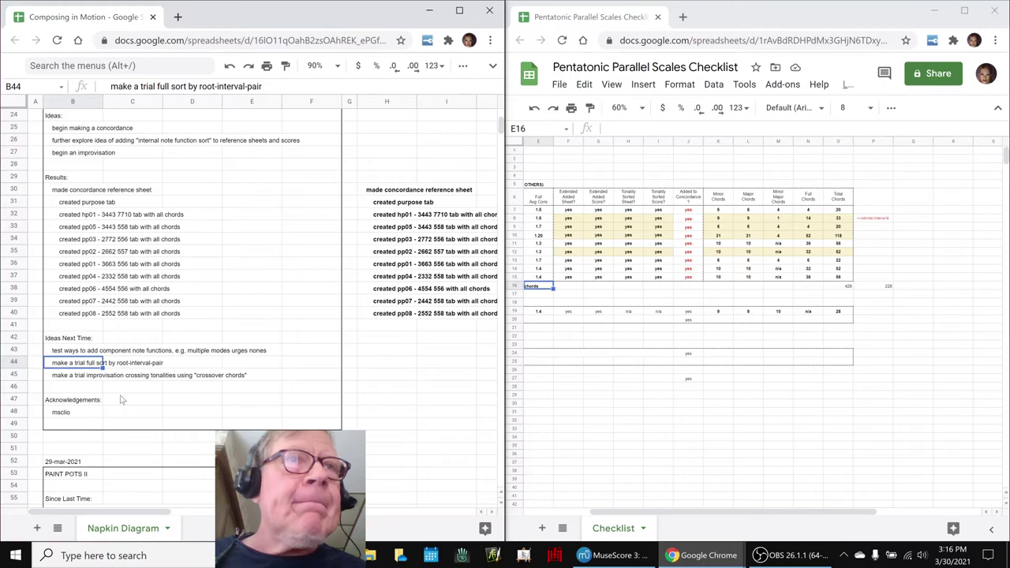
click(60, 413)
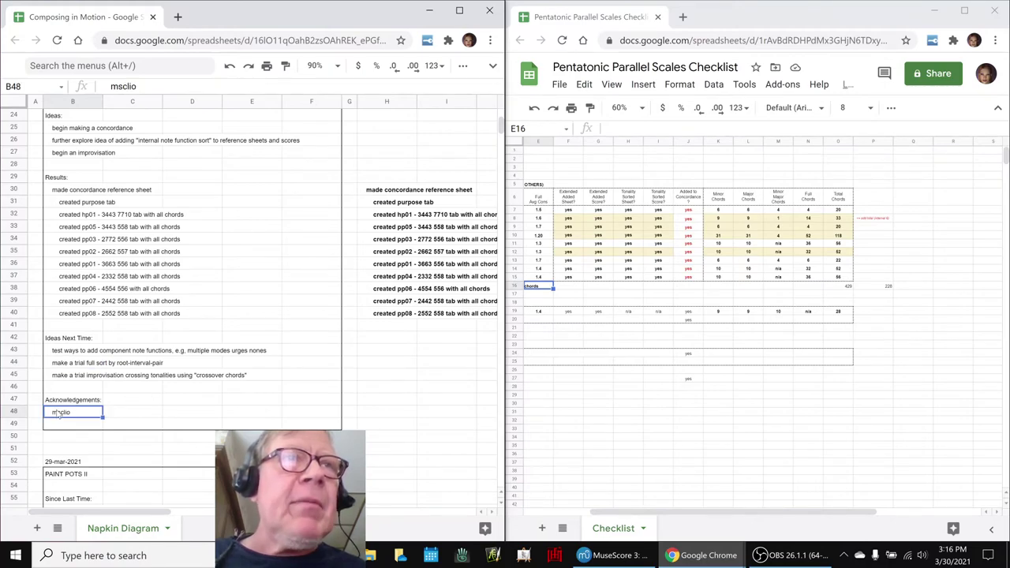
click(781, 555)
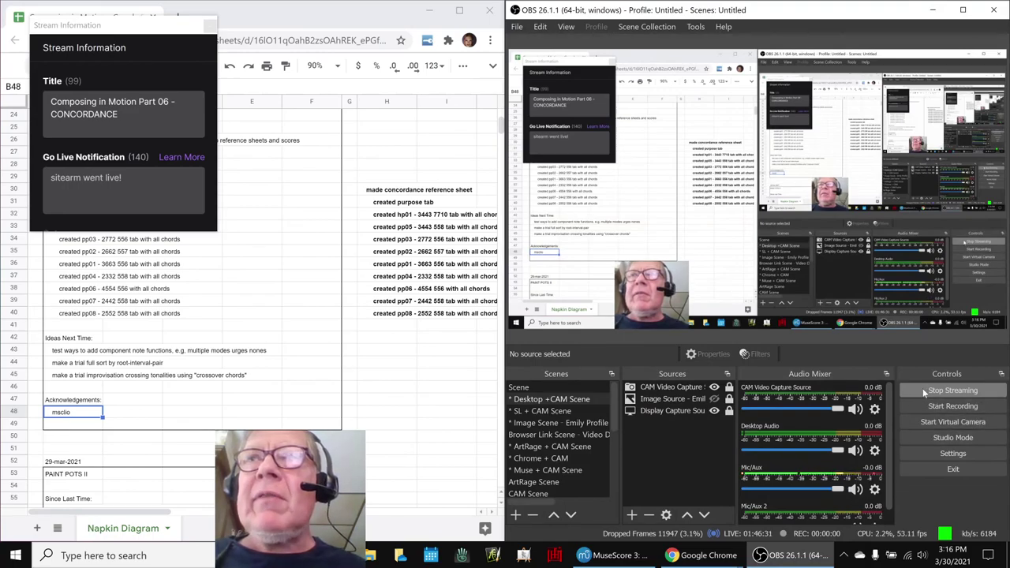